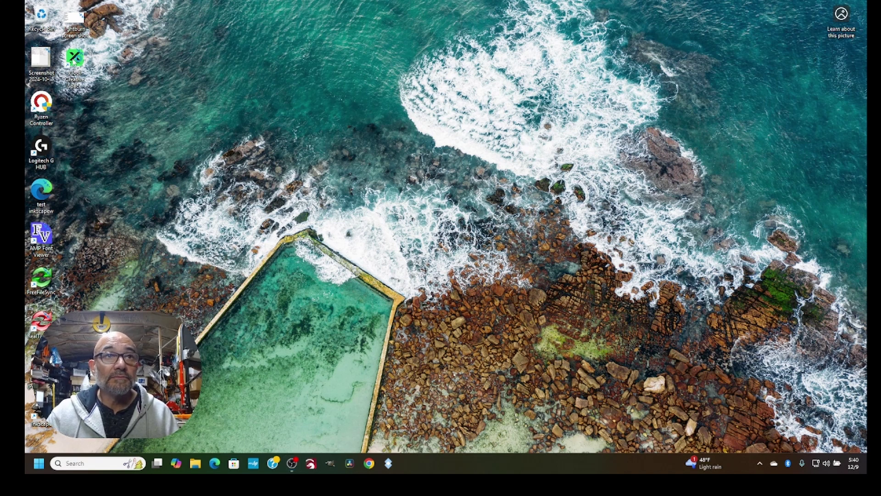
- Launch xTool Creative Space from its desktop shortcut to its recent-projects home screen
double_click(75, 59)
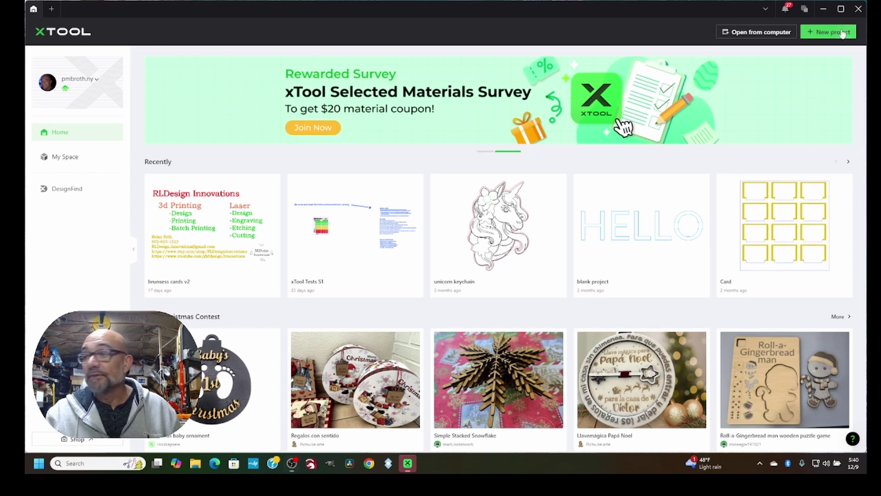
- Start a new blank project and auto-measure the material distance, resetting the sensor, to 40.98 mm
left_click(844, 32)
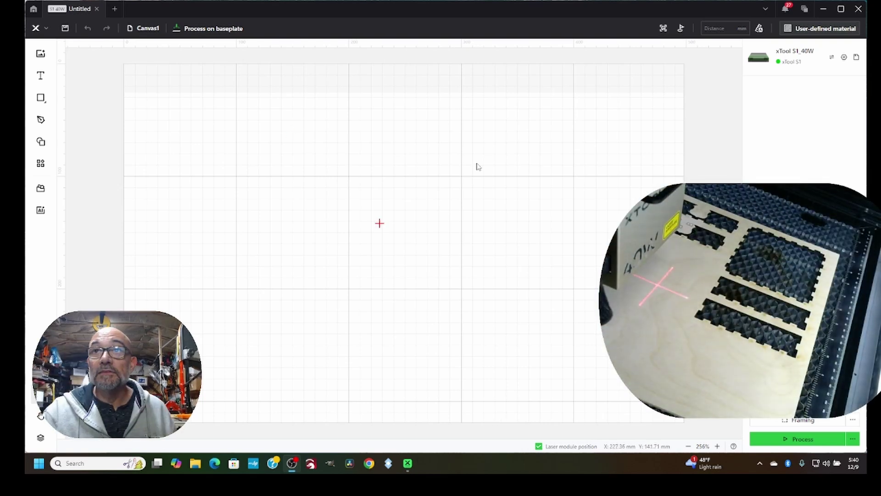
left_click(760, 29)
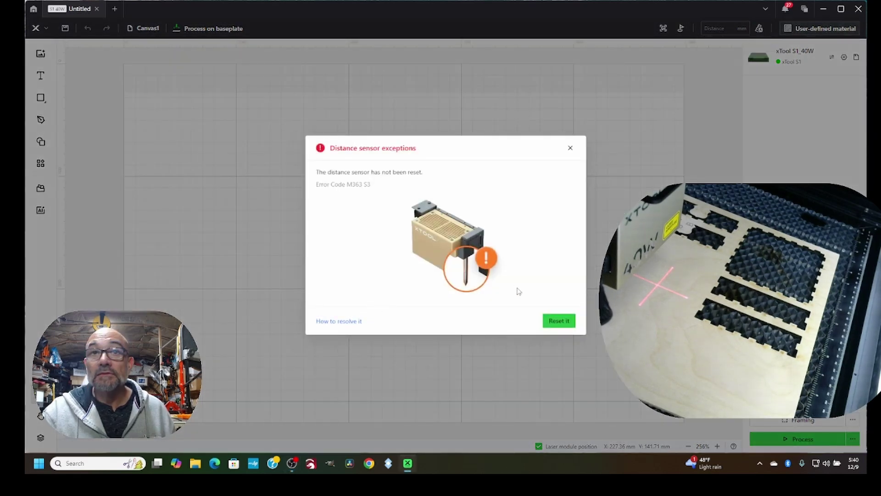
left_click(567, 320)
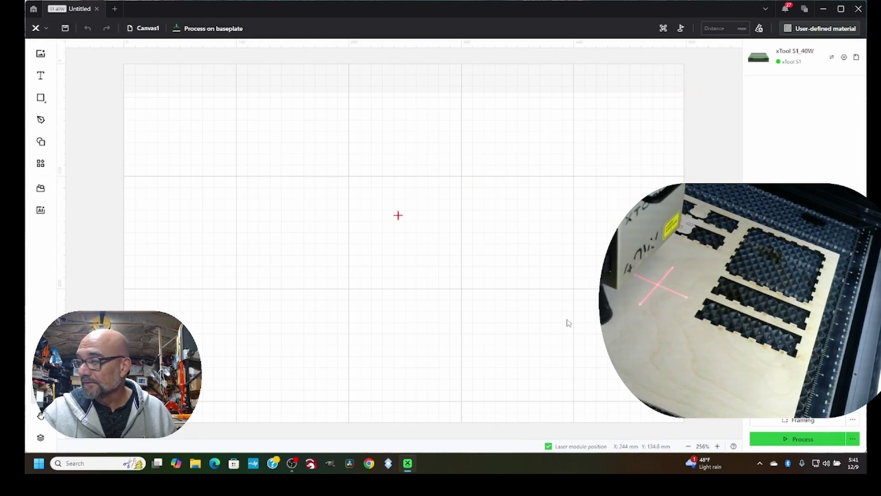
left_click(758, 31)
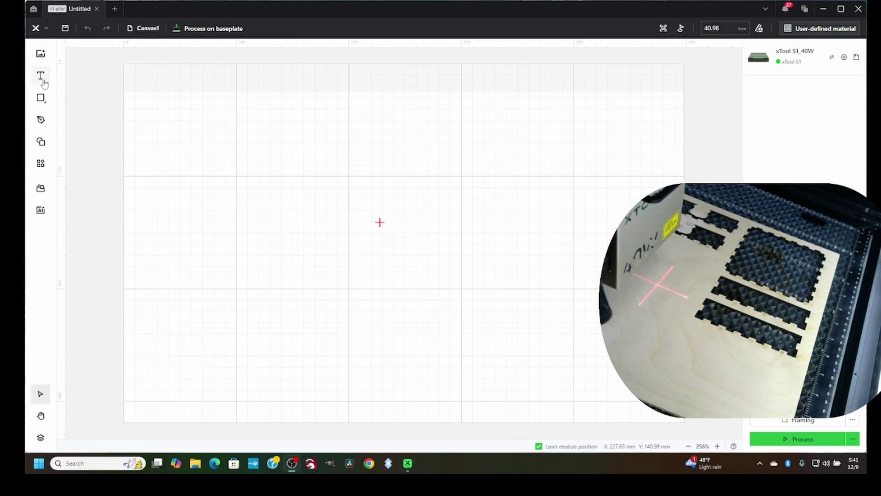
- Mark a rectangular processing area from two corner points on the material
left_click(42, 77)
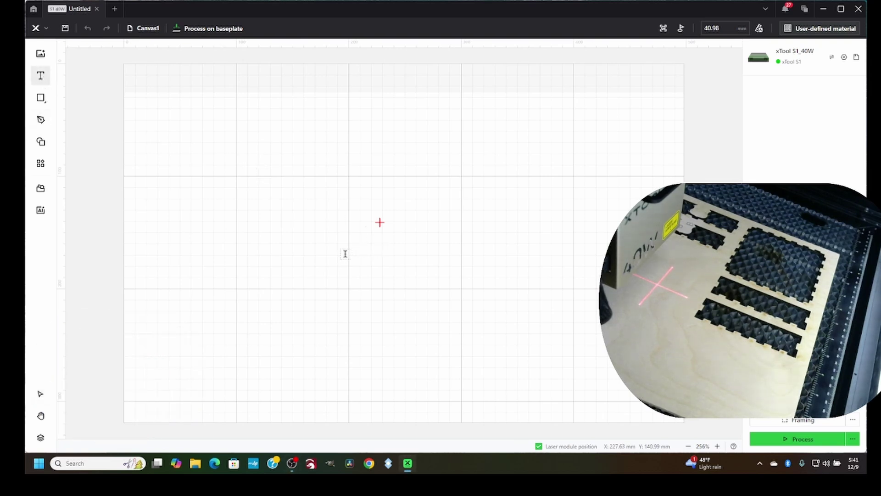
left_click(681, 28)
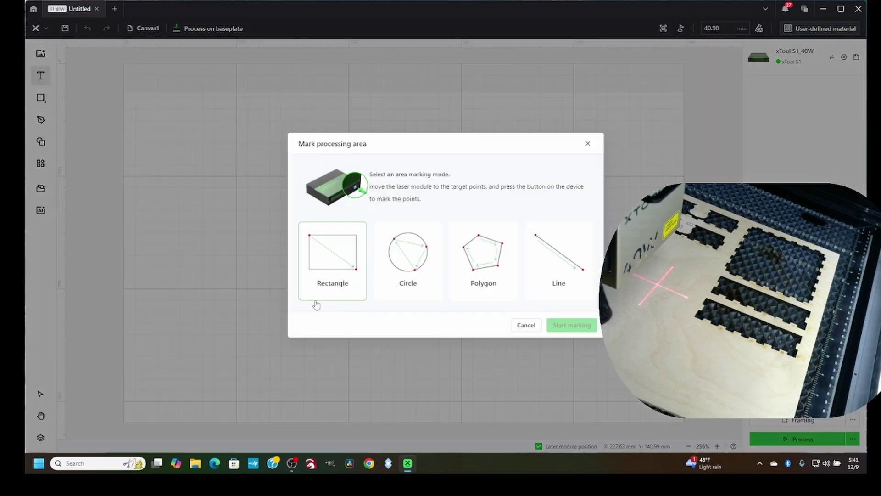
left_click(329, 257)
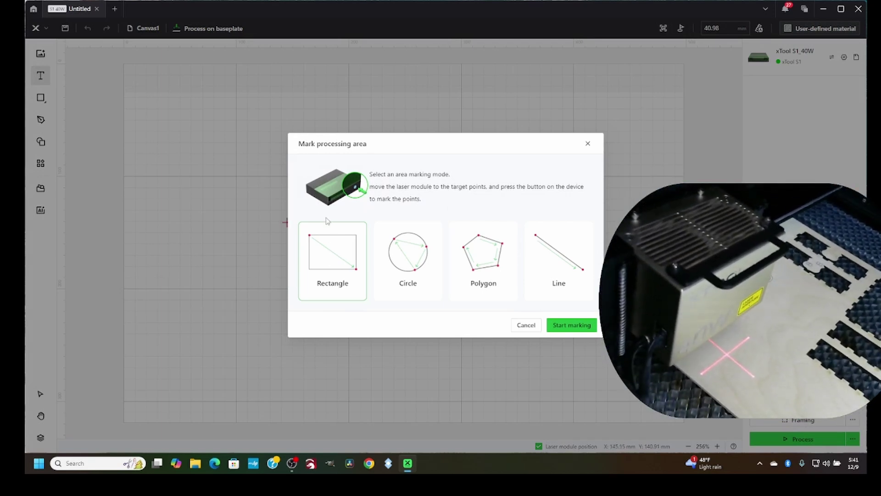
left_click(581, 325)
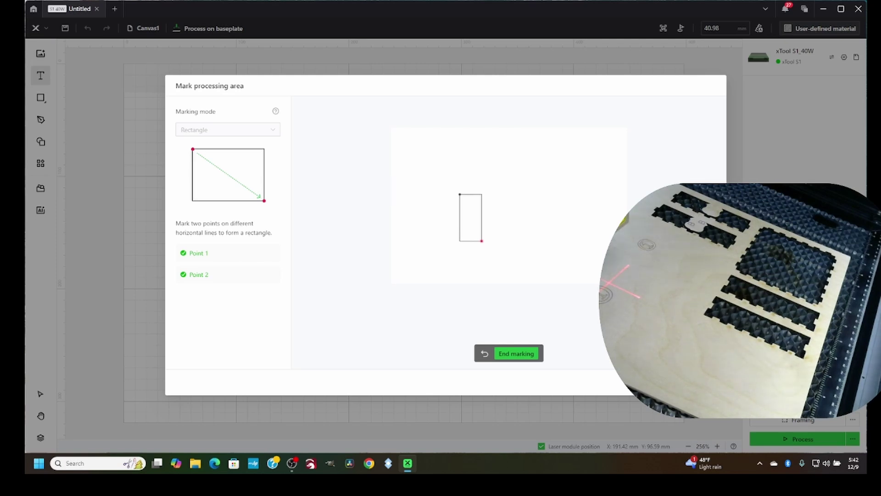
left_click(508, 355)
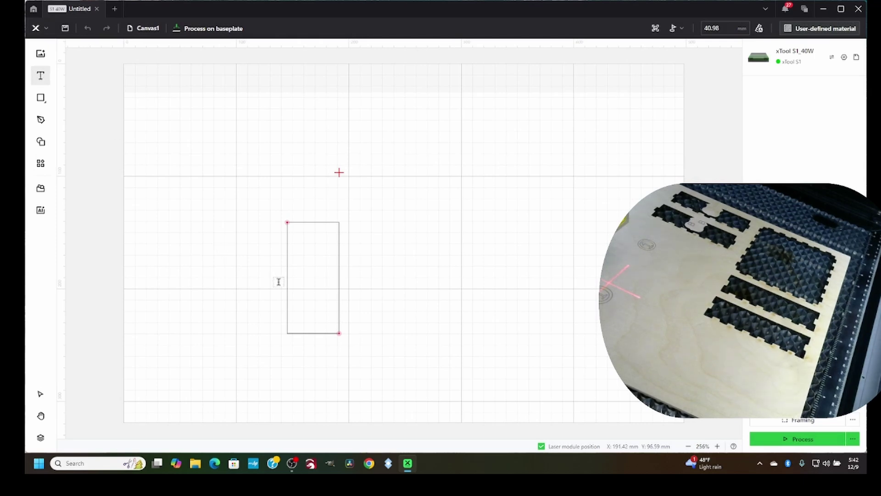
- Add a small O text object and move it into the rectangle's top-left corner
left_click(311, 270)
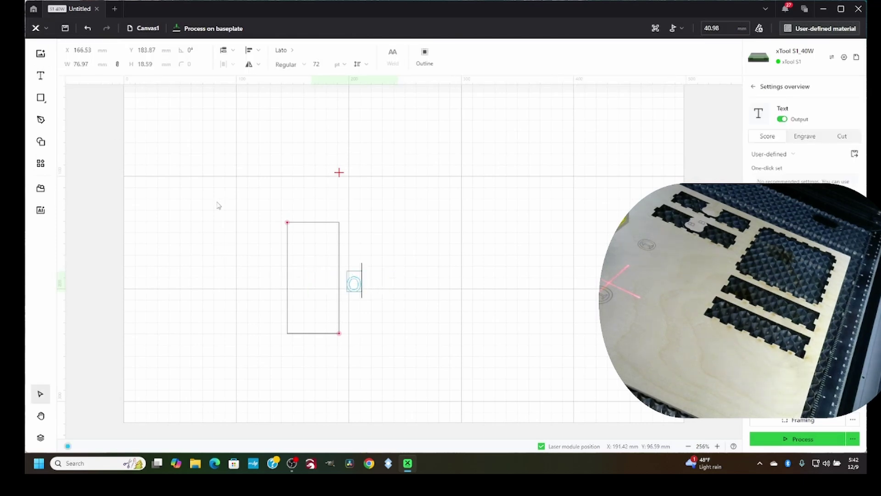
key("Escape")
left_click_drag(353, 282, 302, 239)
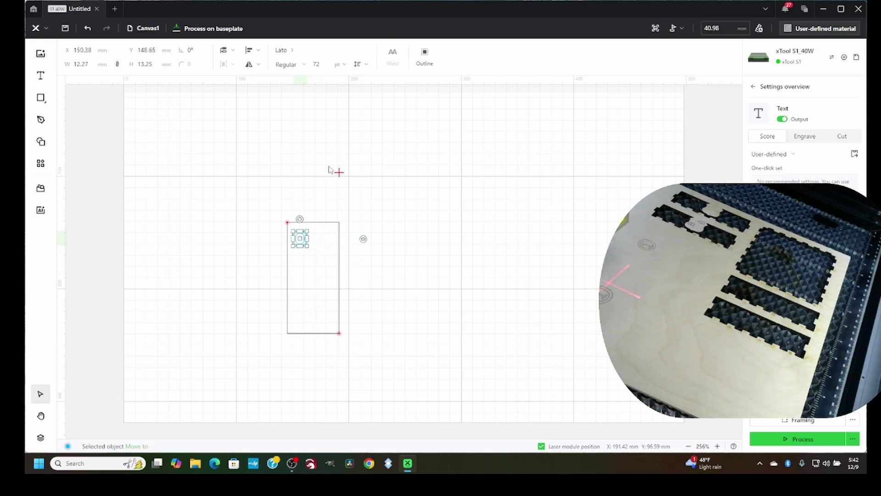
left_click(436, 307)
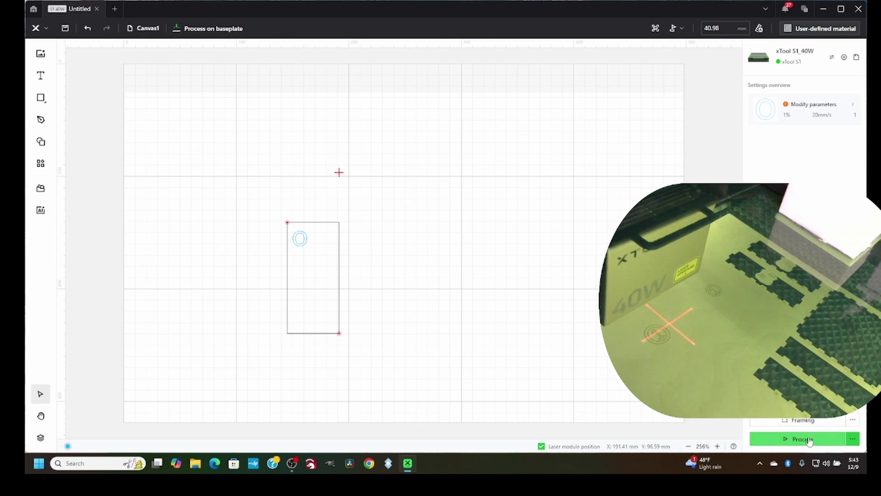
- Set the material to 3mm Basswood Plywood
left_click(826, 29)
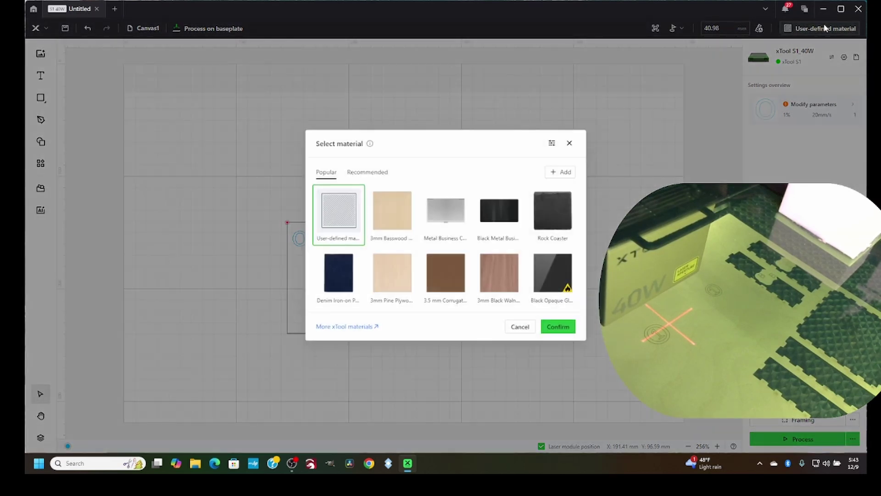
left_click(379, 216)
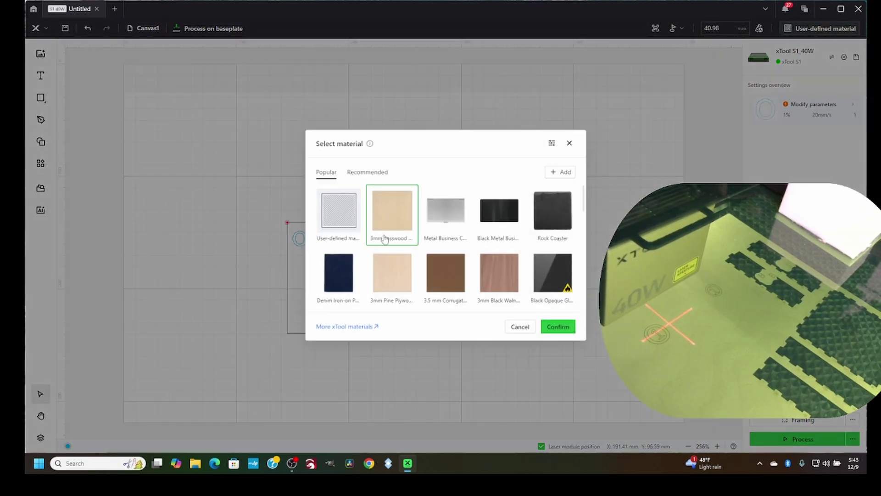
left_click(567, 326)
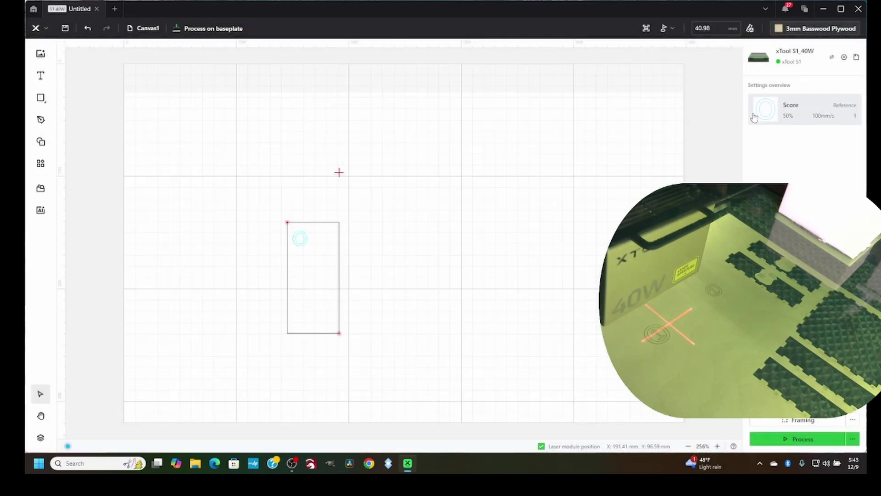
- Give the O text a 30% power, 50 mm/s score setting from the test grid
left_click(299, 239)
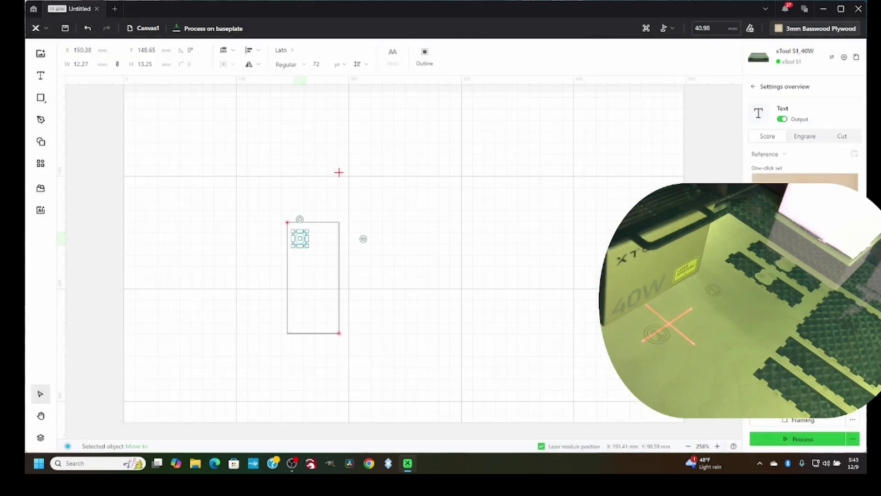
left_click(804, 180)
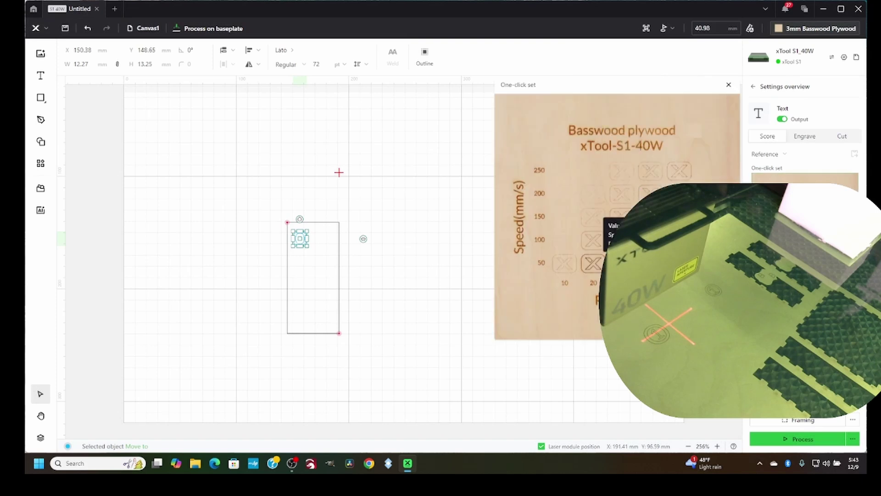
left_click(619, 216)
key("Escape")
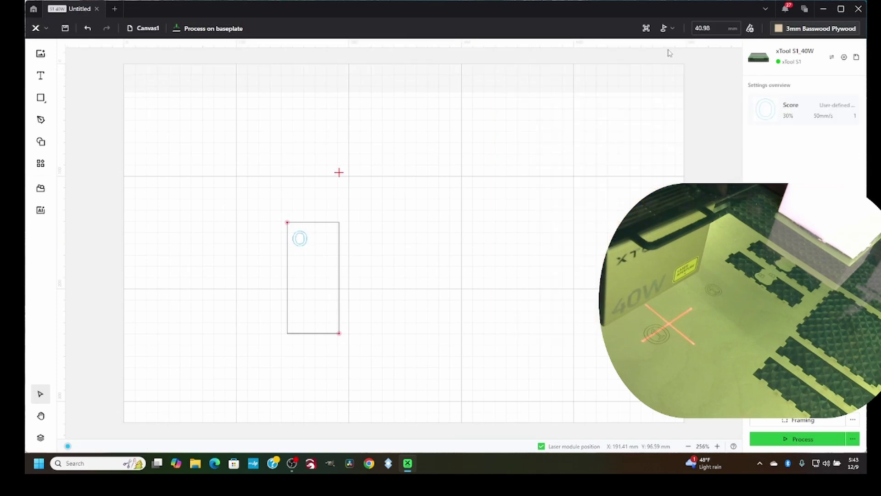
mouse_move(796, 30)
- Score the O onto the basswood and return to the canvas once the job completes
left_click(808, 441)
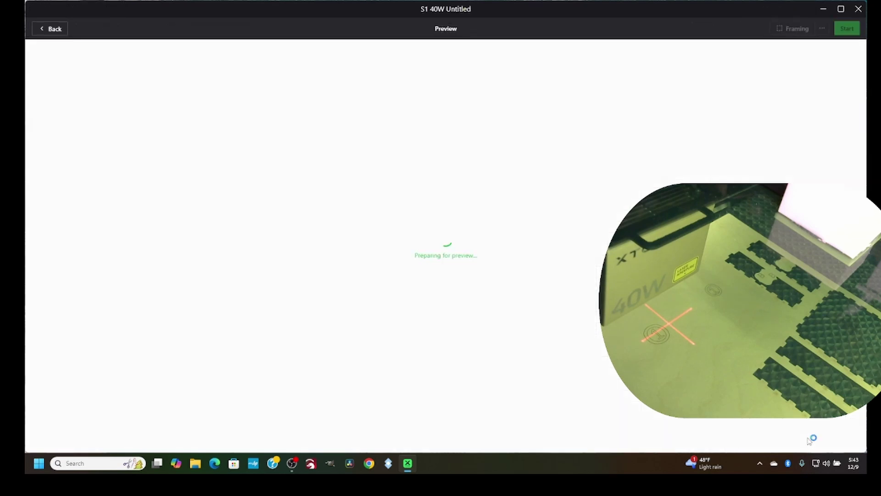
left_click(852, 26)
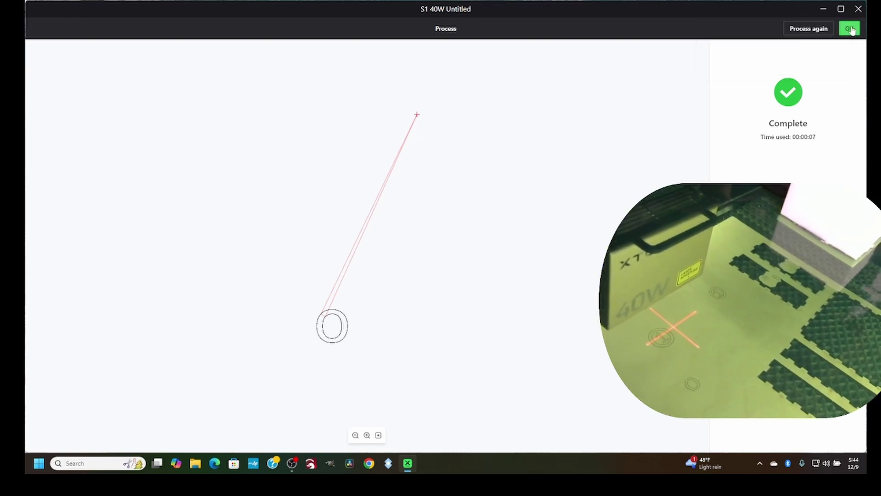
left_click(849, 28)
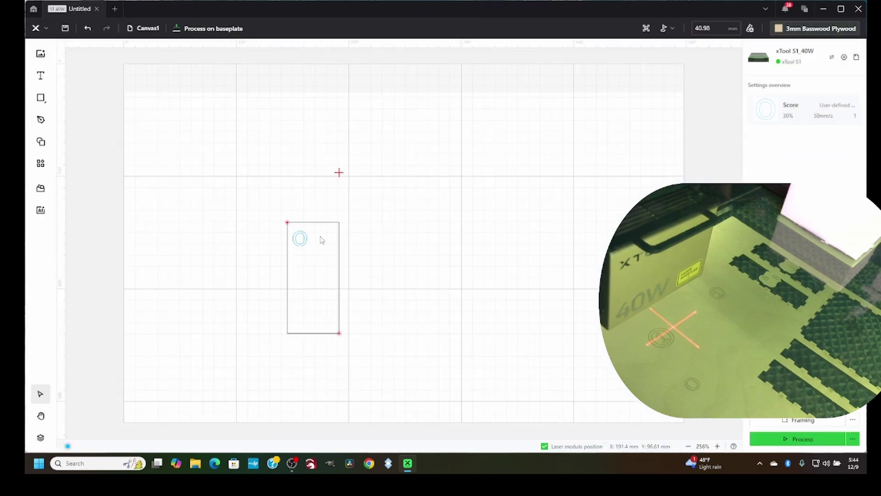
- Add a '1' text, shrink it to about half size, and move it into the rectangle
left_click(40, 76)
left_click(303, 274)
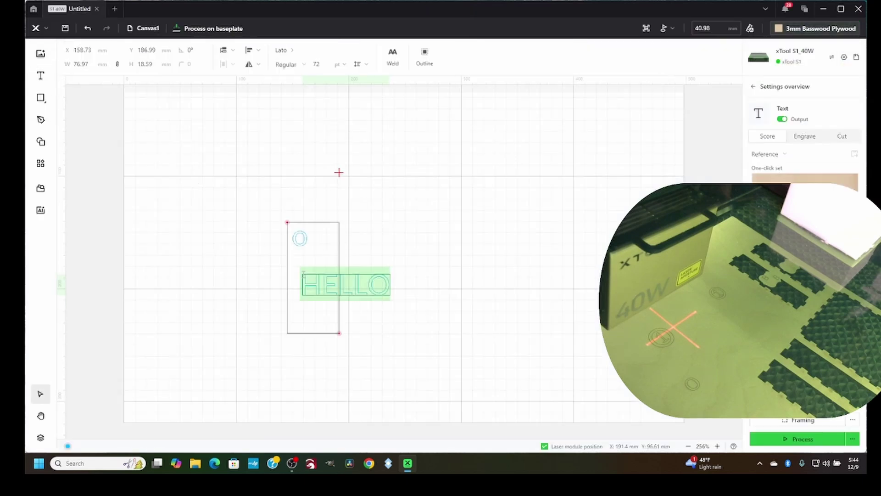
type("1")
key("Escape")
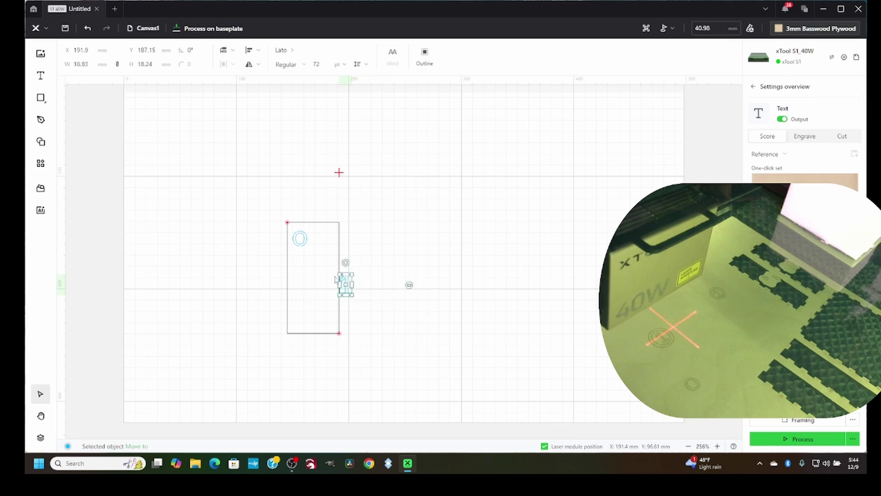
left_click_drag(338, 274, 343, 282)
left_click(391, 304)
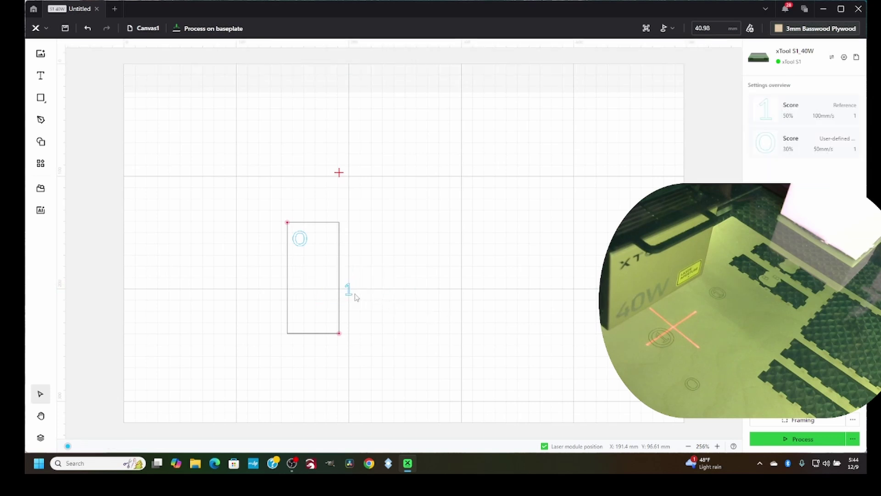
left_click_drag(342, 284, 288, 244)
- Shrink the 1 further and delete the 0 ring
scroll(305, 260, "up", 2)
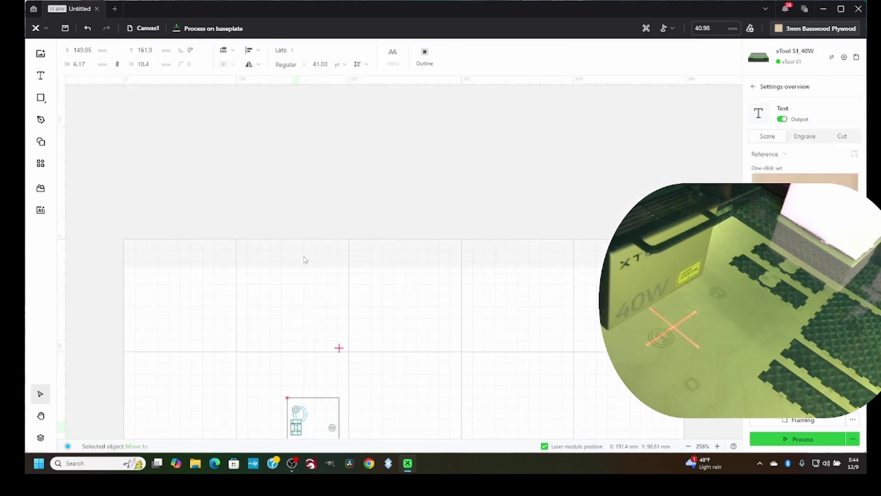
scroll(306, 260, "up", 3)
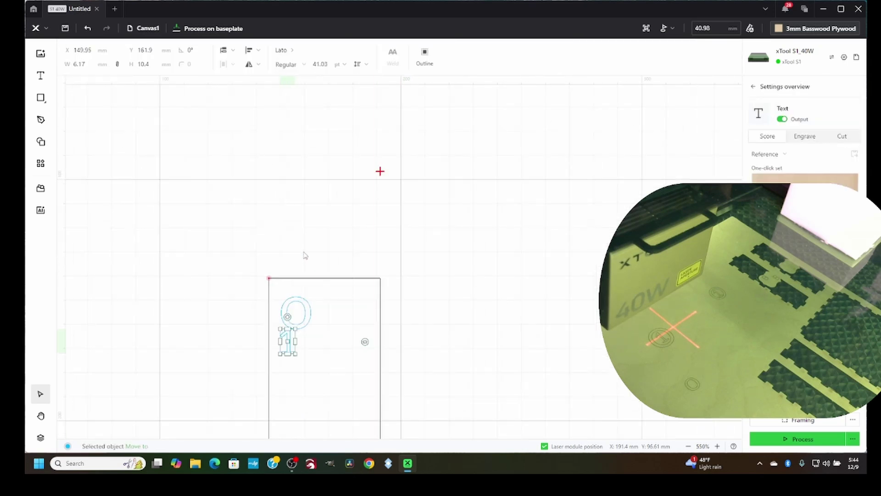
left_click_drag(279, 327, 296, 313)
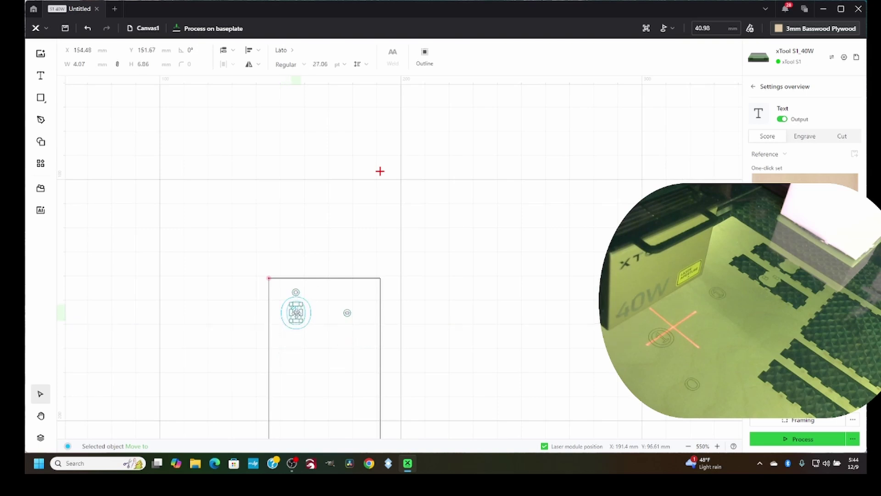
left_click(310, 323)
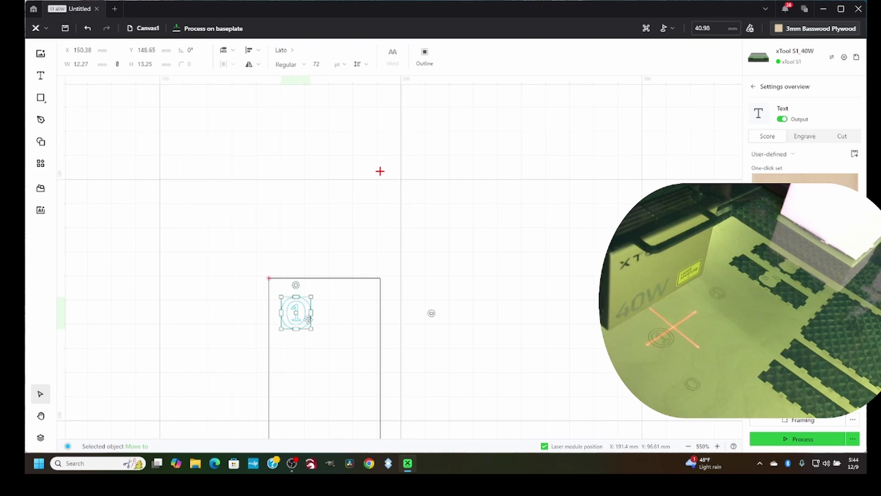
key("Delete")
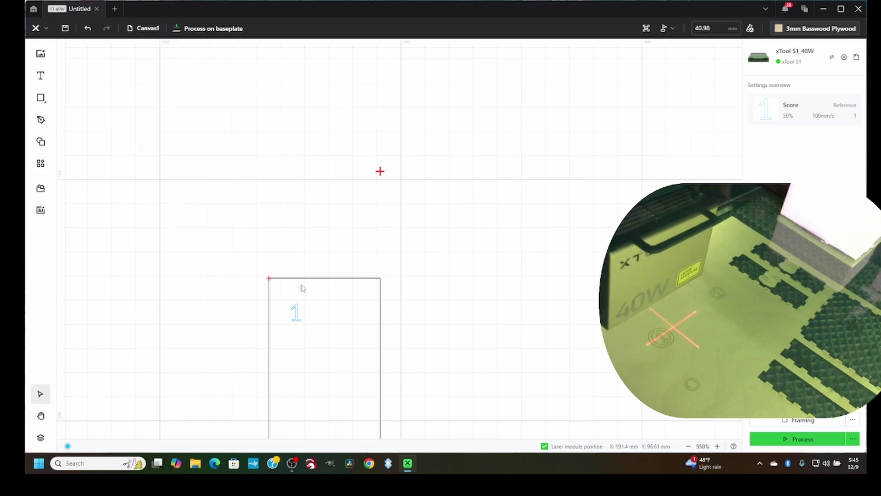
- Score the small 1 on the laser and dismiss the Complete screen
left_click(828, 439)
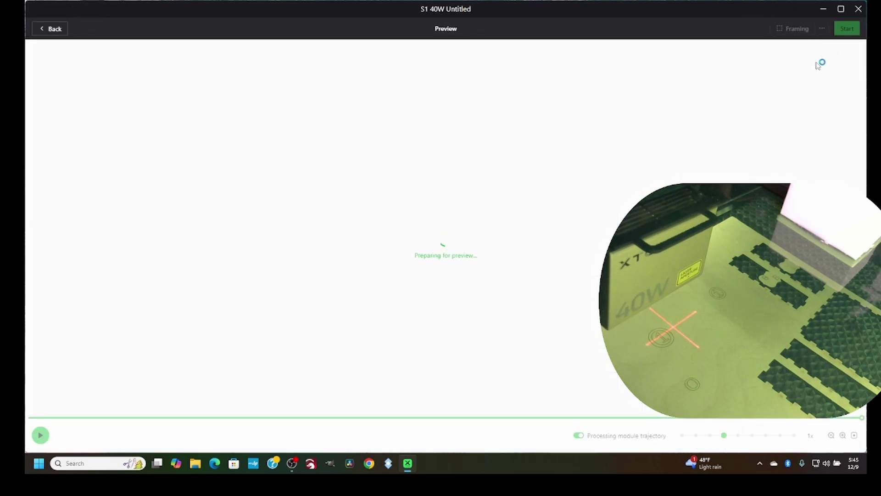
left_click(847, 29)
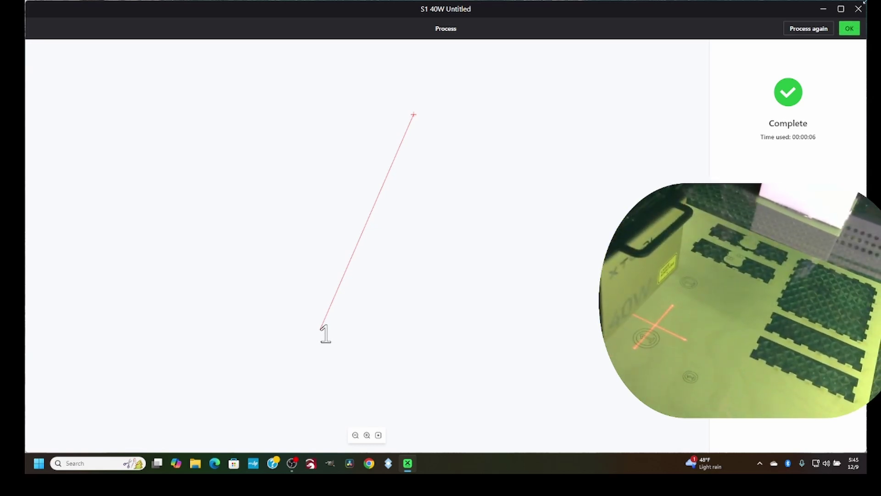
left_click(850, 29)
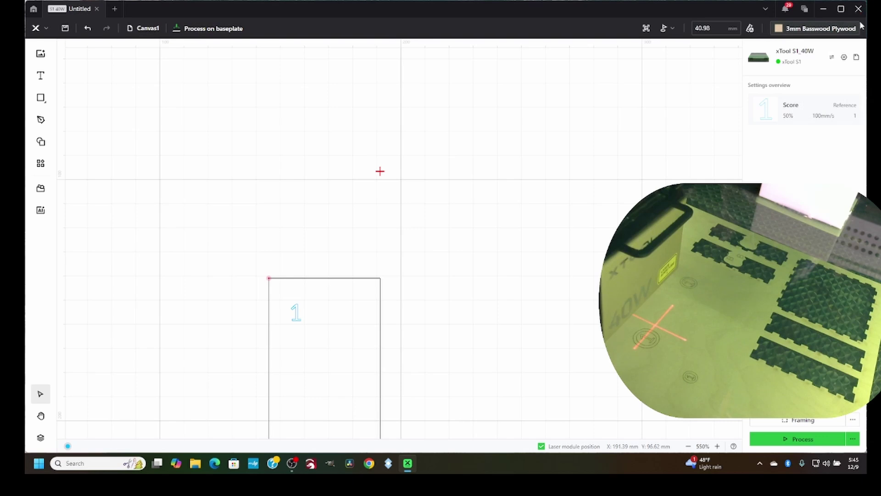
- Close xTool Creative Space, cancelling the Save As dialog so nothing is saved
left_click(858, 8)
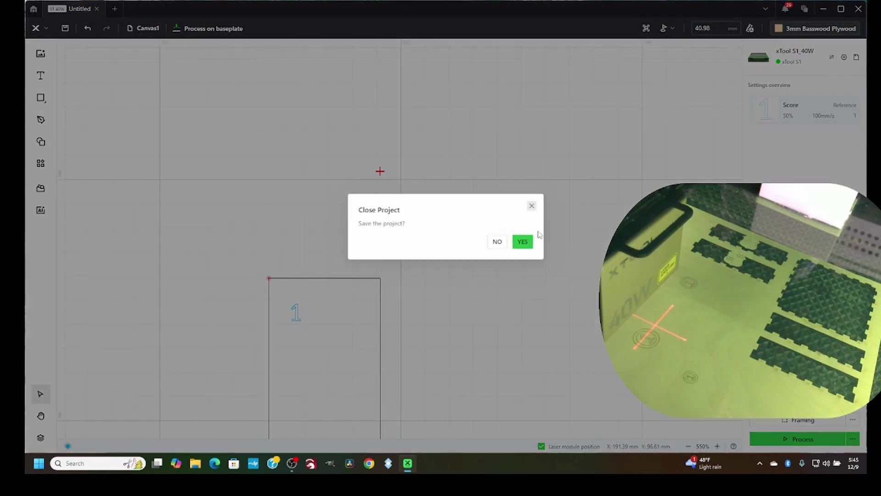
left_click(523, 241)
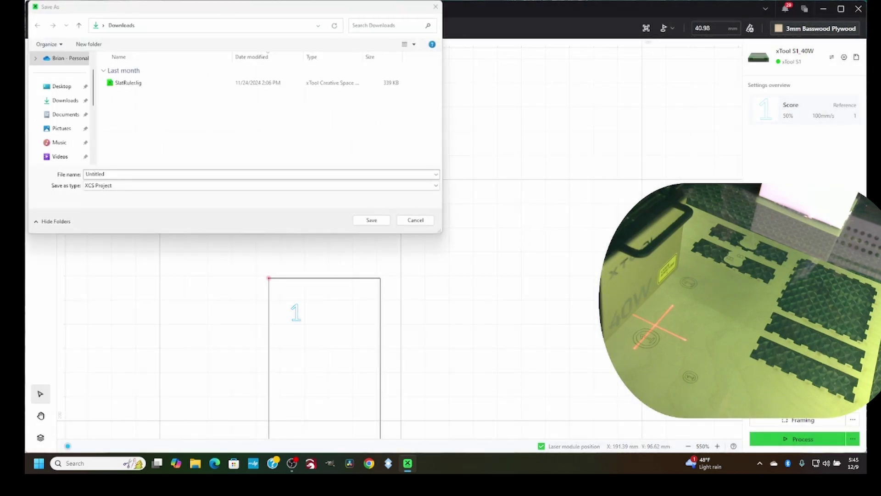
left_click(416, 221)
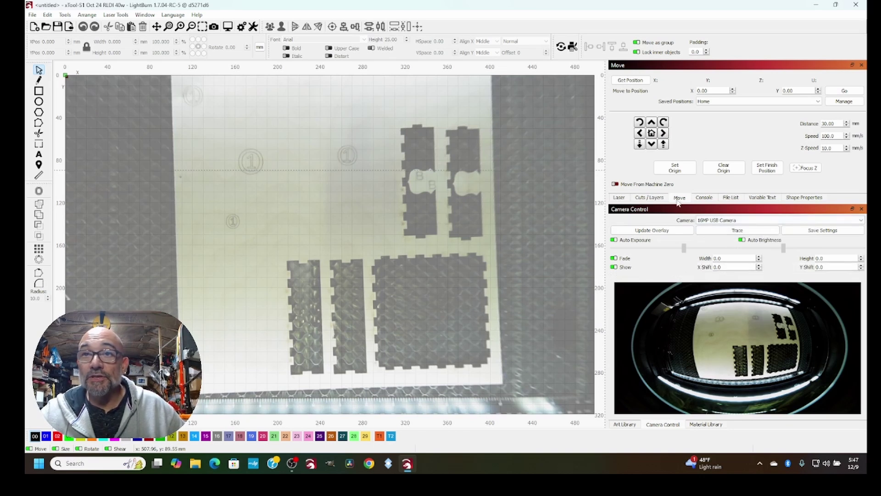
- Jog the laser head X+ and Y-, then autofocus on the material
left_click(664, 133)
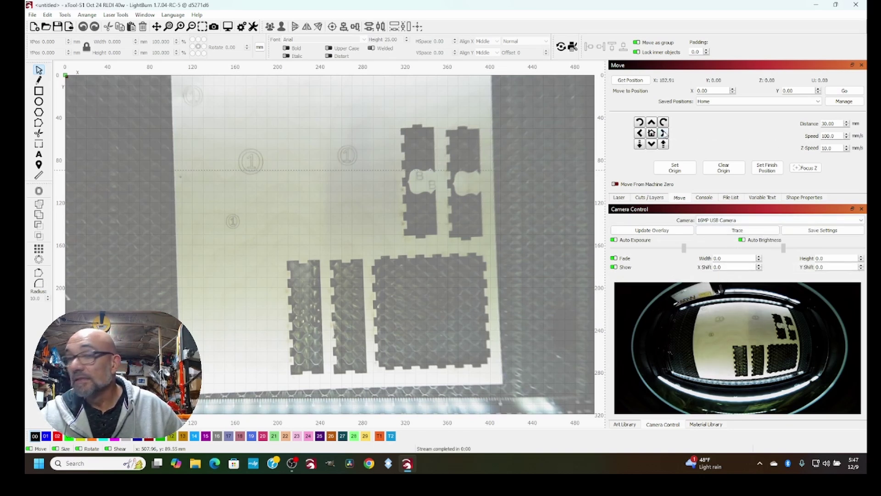
left_click(655, 147)
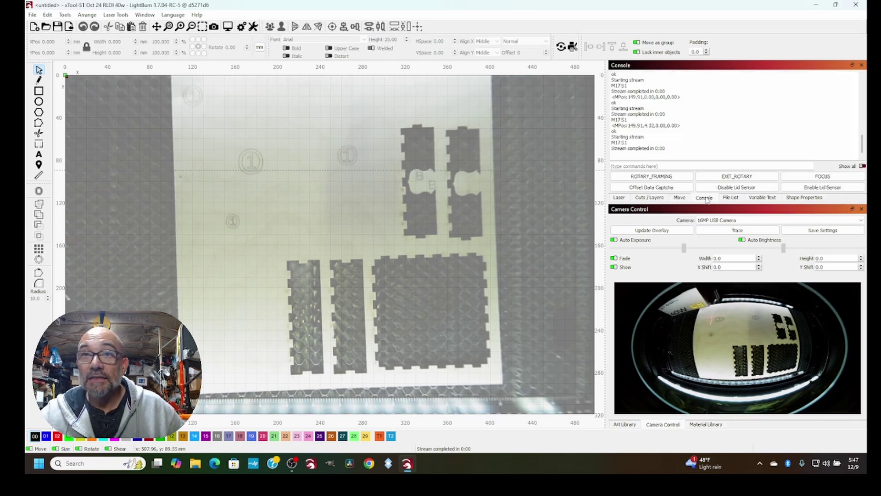
left_click(801, 179)
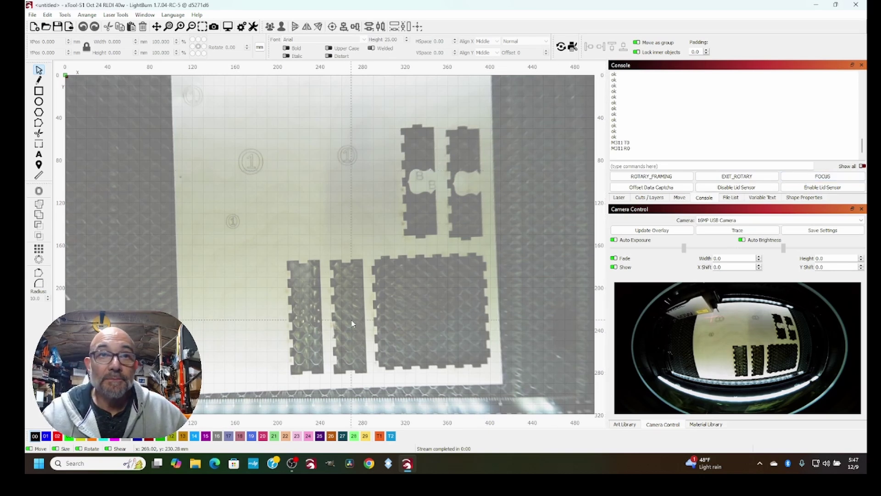
- Add a '1' text on the camera overlay in the gap between the two tall pieces
scroll(353, 323, "up", 3)
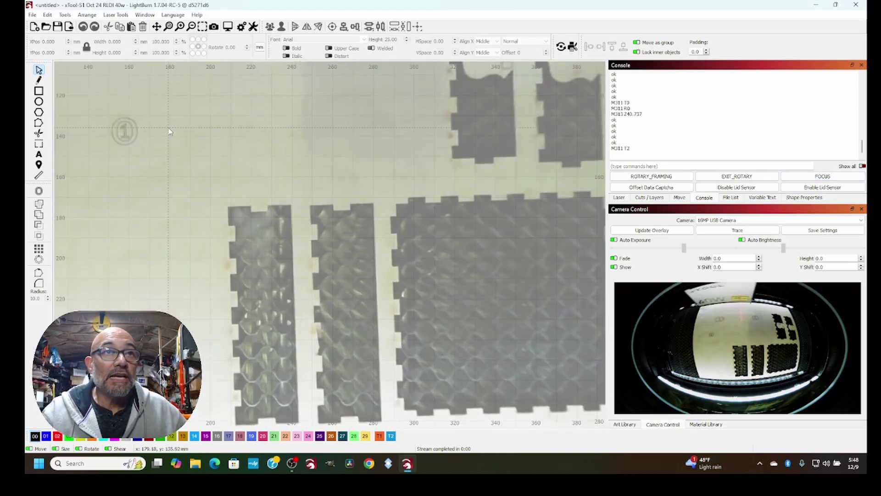
left_click(39, 154)
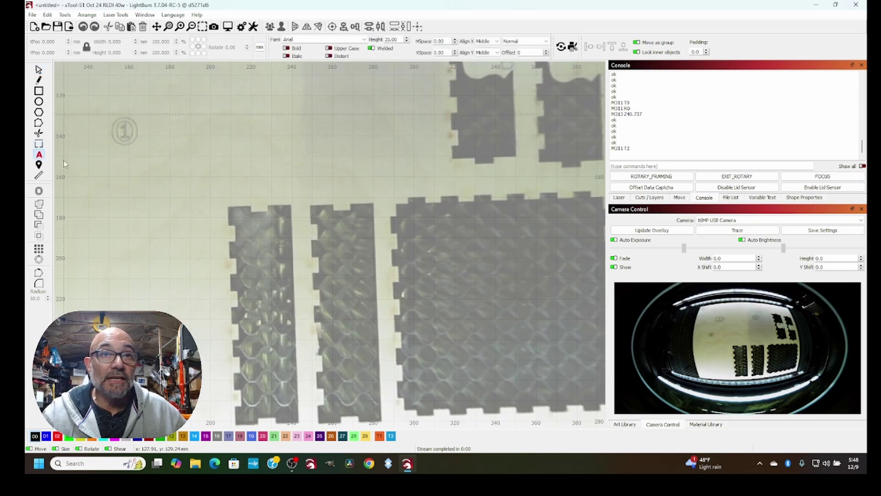
left_click(297, 231)
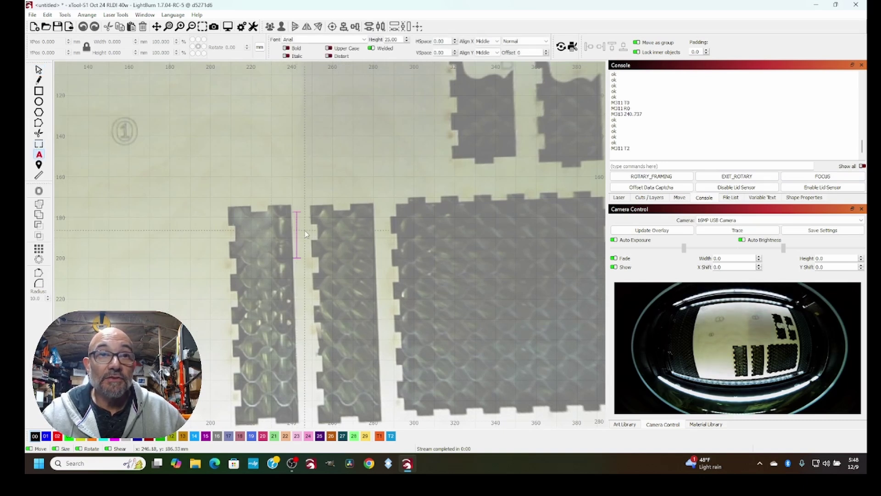
type("1")
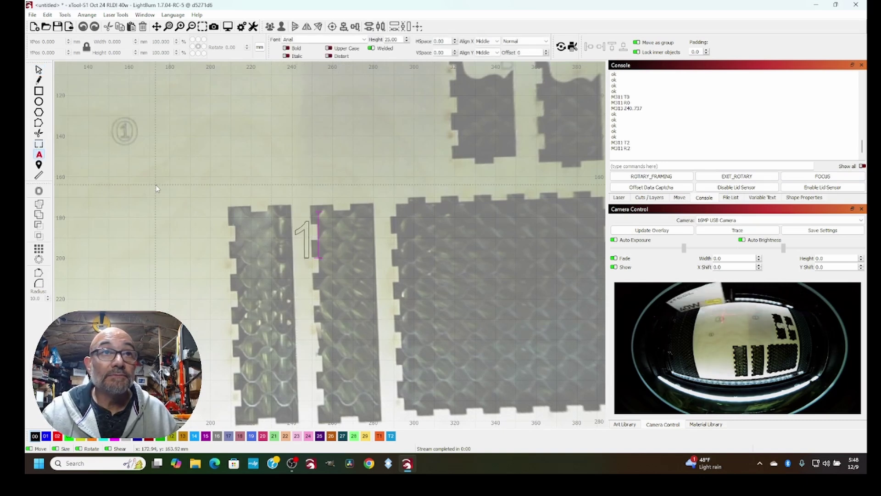
- Add a '2' text just below the 1 and shrink it to about half size
left_click(303, 306)
type("2")
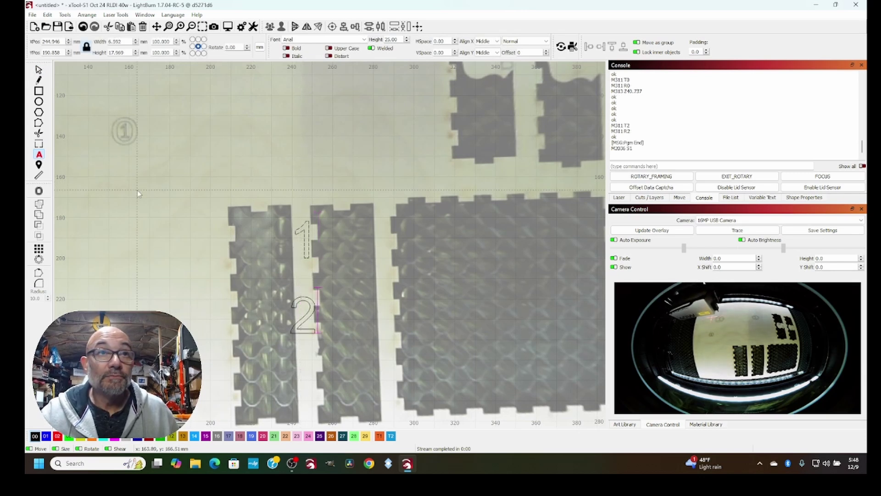
left_click(40, 70)
left_click_drag(285, 291, 301, 275)
- Shrink the '1' to about half size and move it up and to the right
left_click(302, 230)
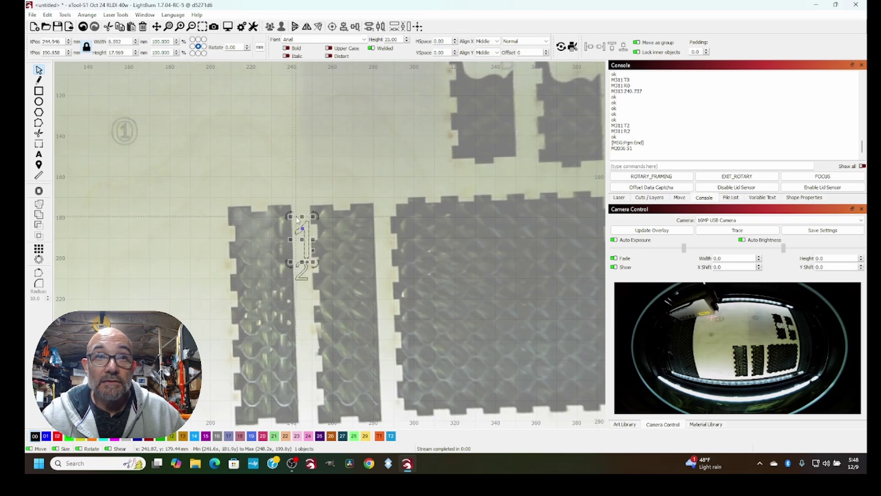
left_click_drag(290, 215, 298, 232)
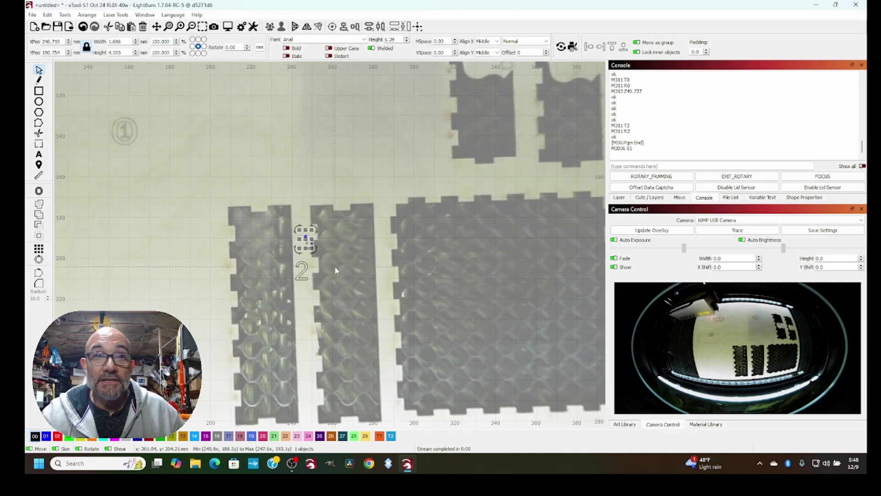
scroll(305, 227, "up", 4)
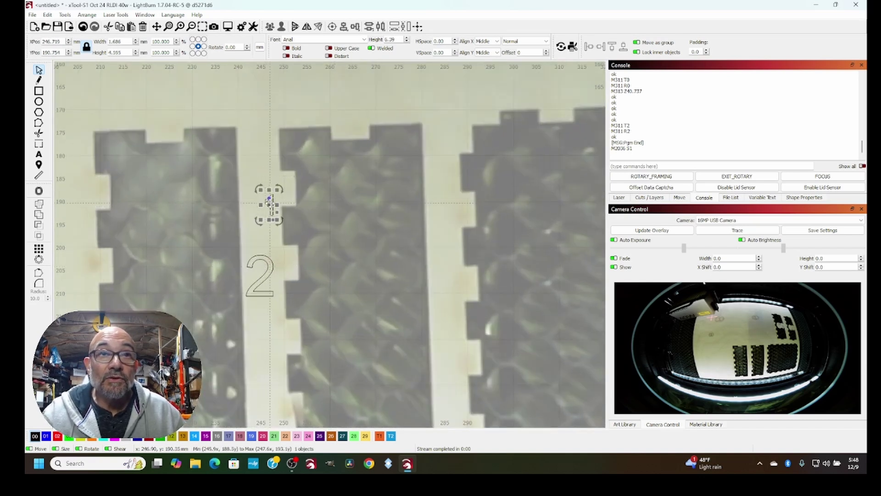
left_click_drag(270, 202, 287, 193)
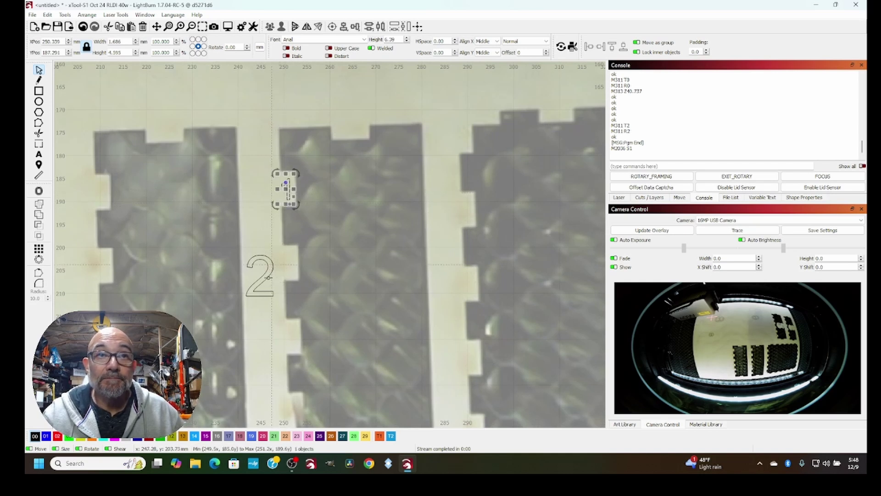
left_click(255, 274)
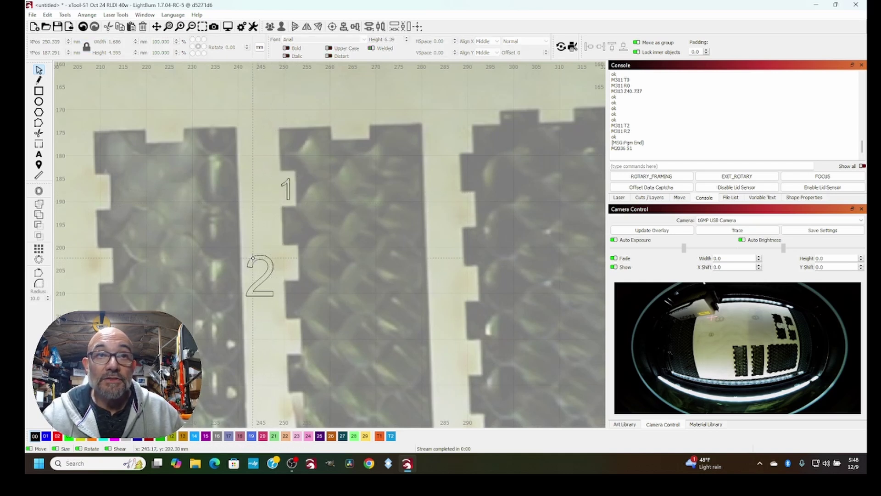
- Move the large '2' up beside the small '1' so they read '21'
left_click(261, 276)
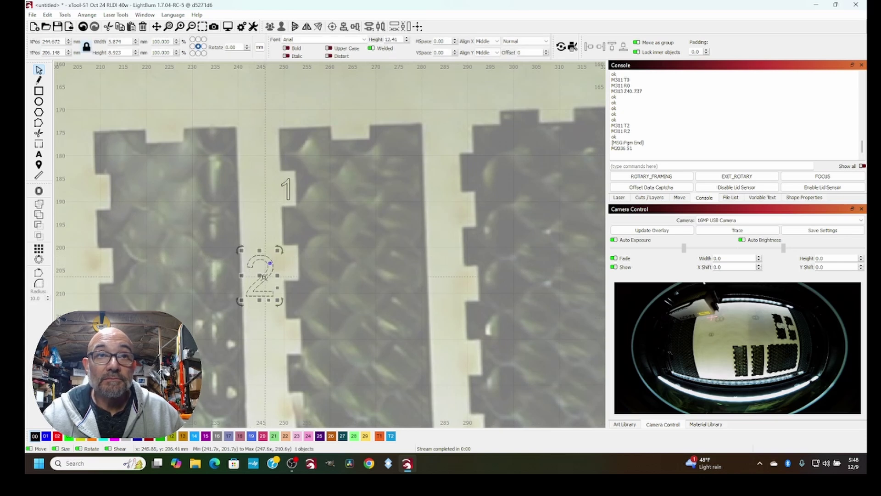
left_click_drag(260, 274, 261, 192)
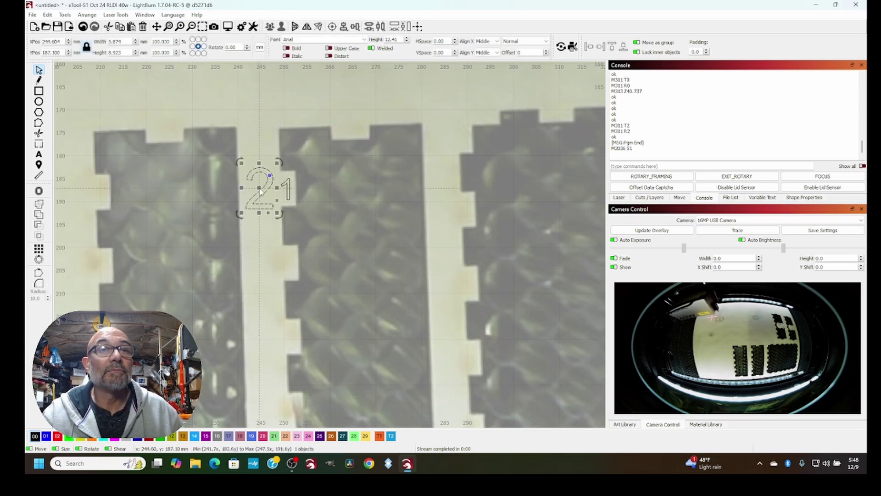
left_click(341, 74)
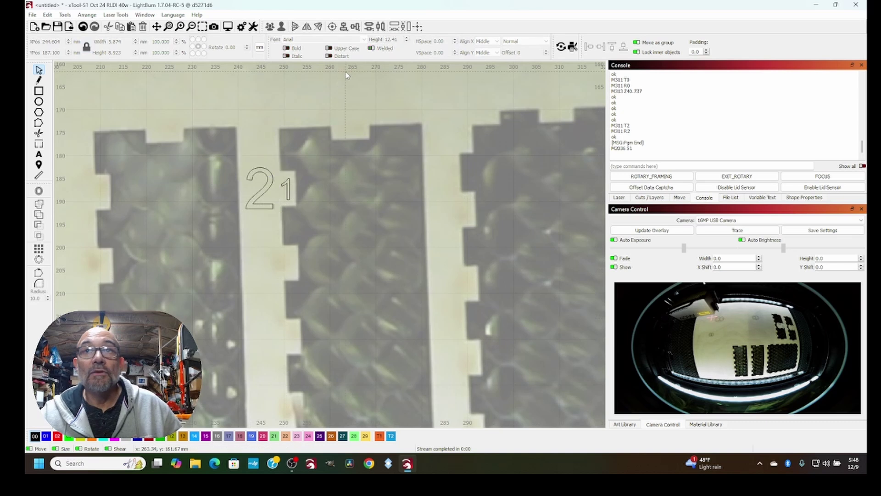
- Set layer C00's mode to Fill in the Cuts/Layers list
left_click(647, 198)
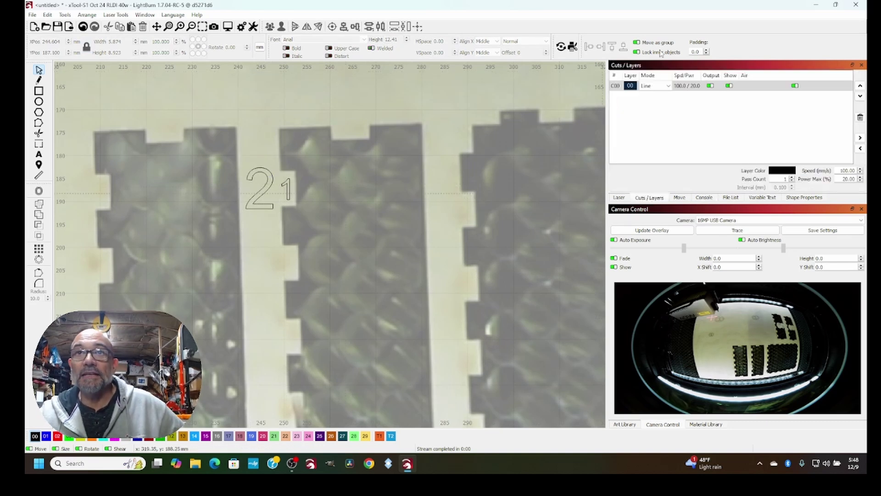
left_click(667, 86)
left_click(668, 86)
left_click(666, 102)
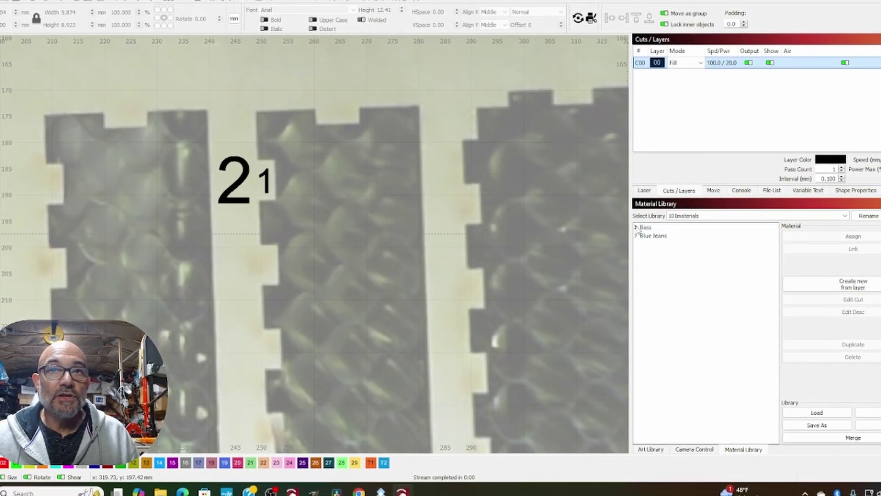
- Browse the 3.00mm Bass and Blue Jeans library materials, then open C00's Cut Settings Editor
left_click(638, 227)
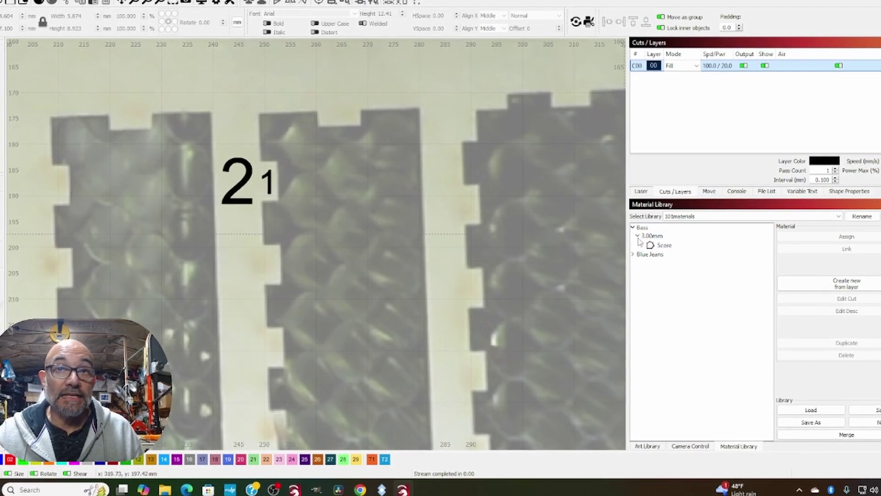
left_click(639, 235)
left_click(632, 254)
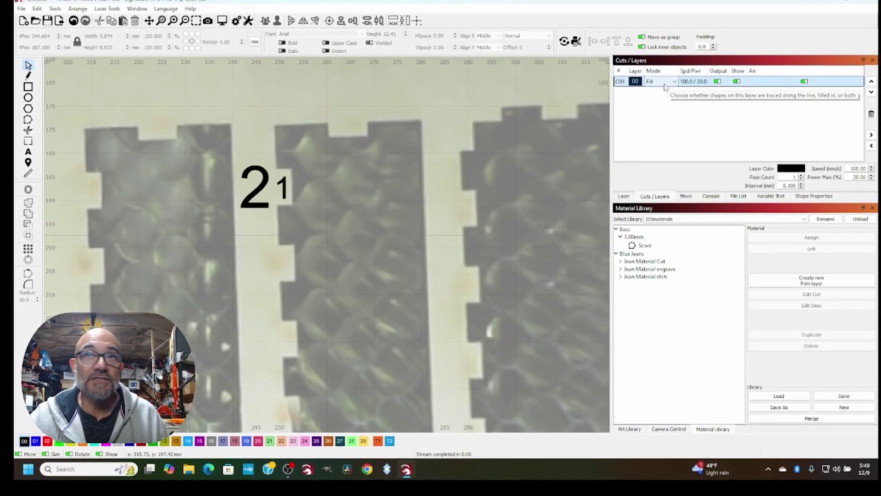
double_click(684, 86)
double_click(506, 114)
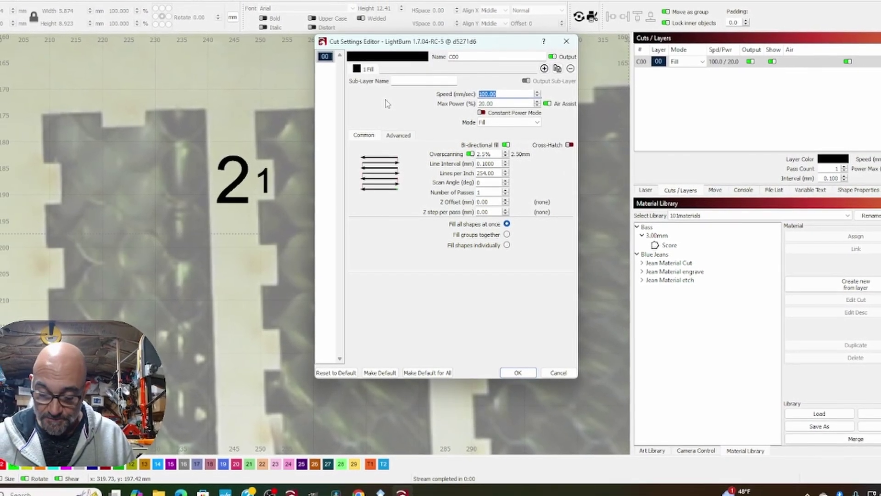
- Set layer C00 to 200 mm/s speed and 35% max power, then preview the '21' engraving
type("250")
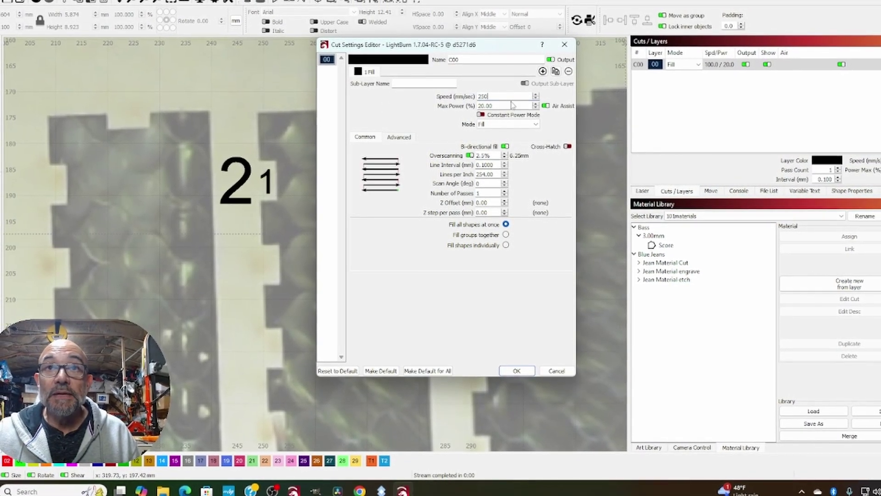
key("Tab")
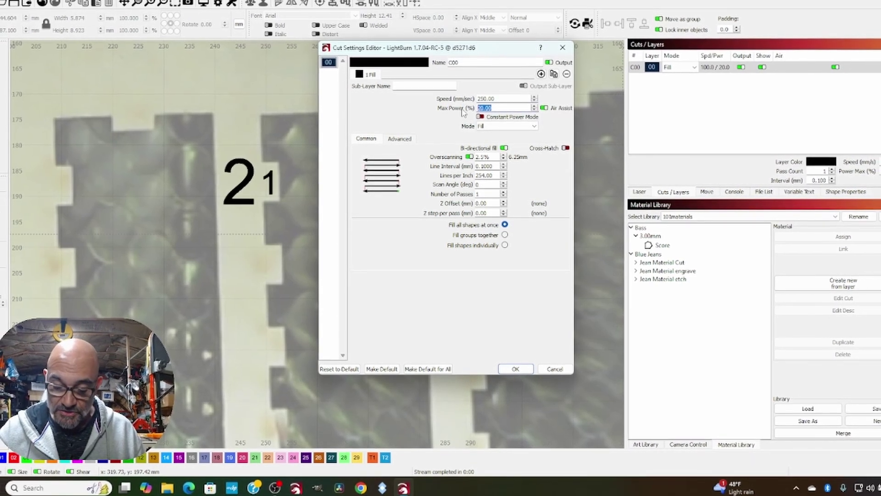
type("35")
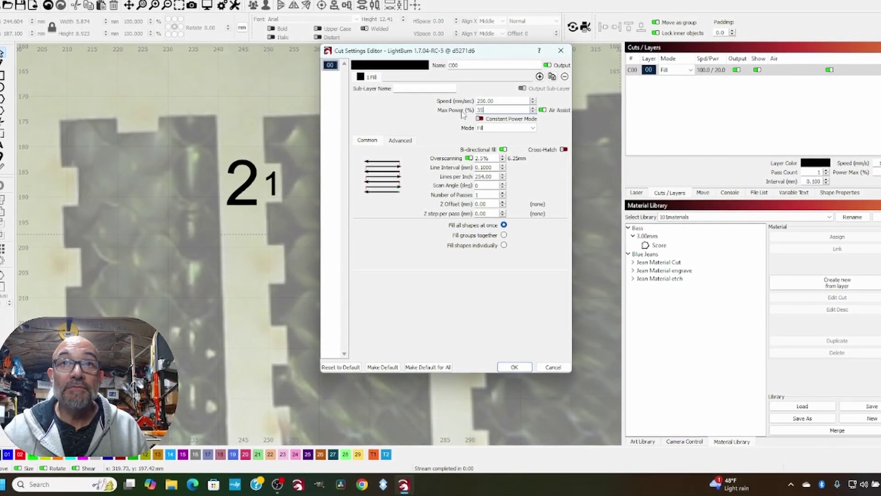
key("shift+Tab")
type("200")
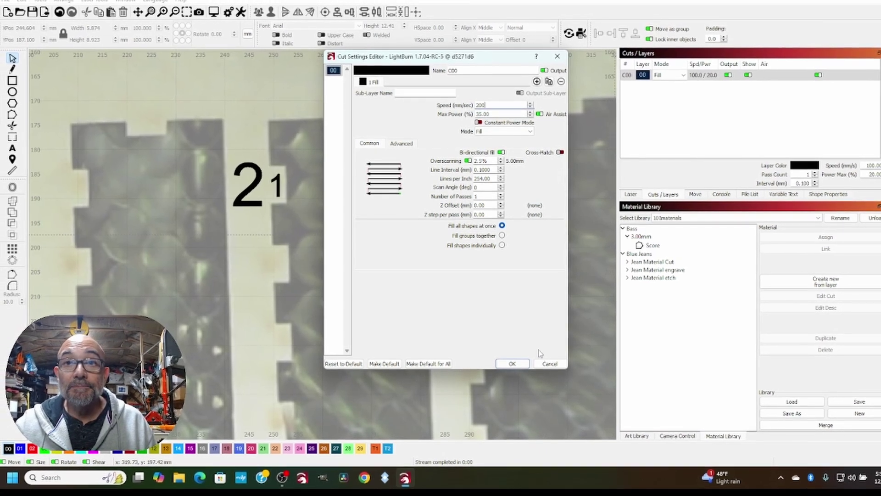
left_click(512, 364)
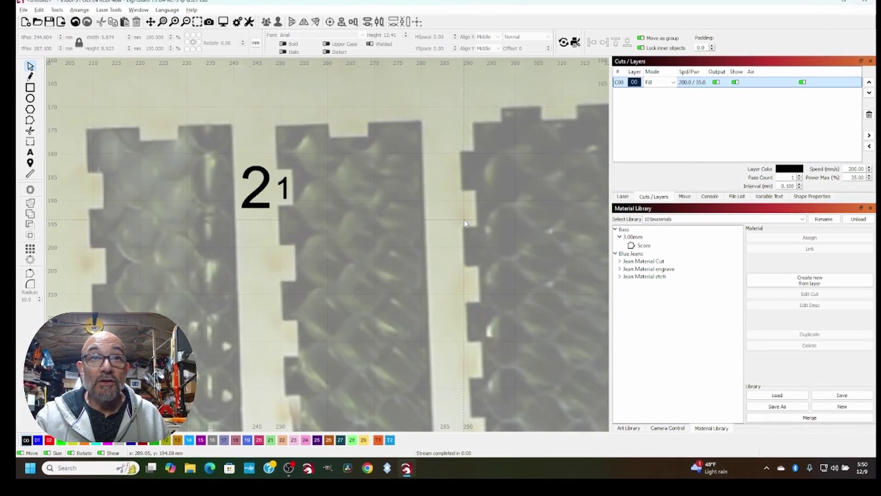
key("alt+p")
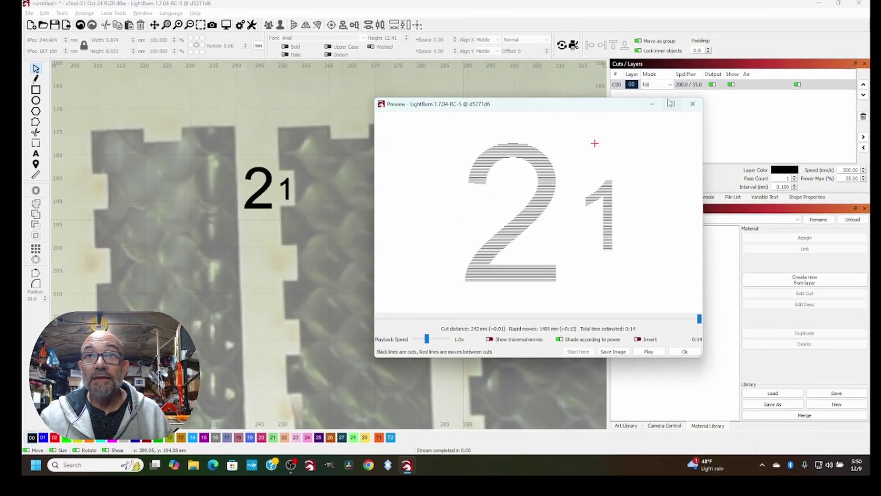
left_click(694, 103)
- Turn off air assist for layer C00, show the live camera feed, and start the engraving job
left_click(797, 86)
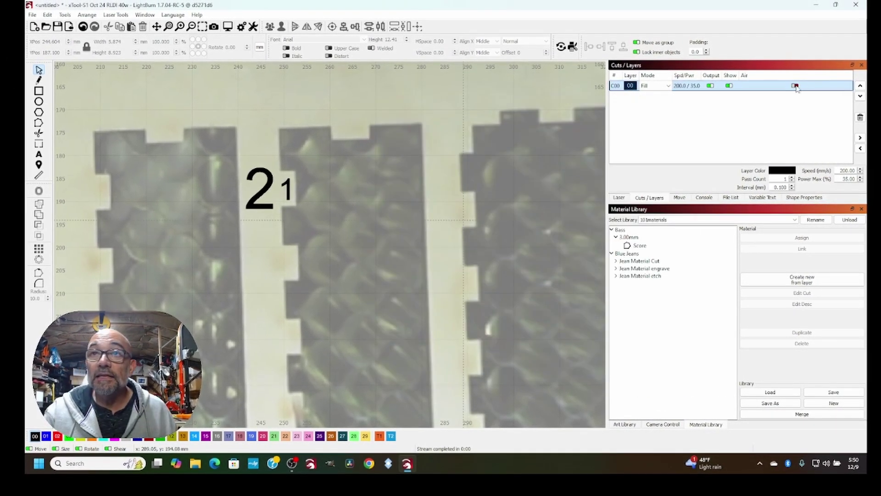
left_click(620, 198)
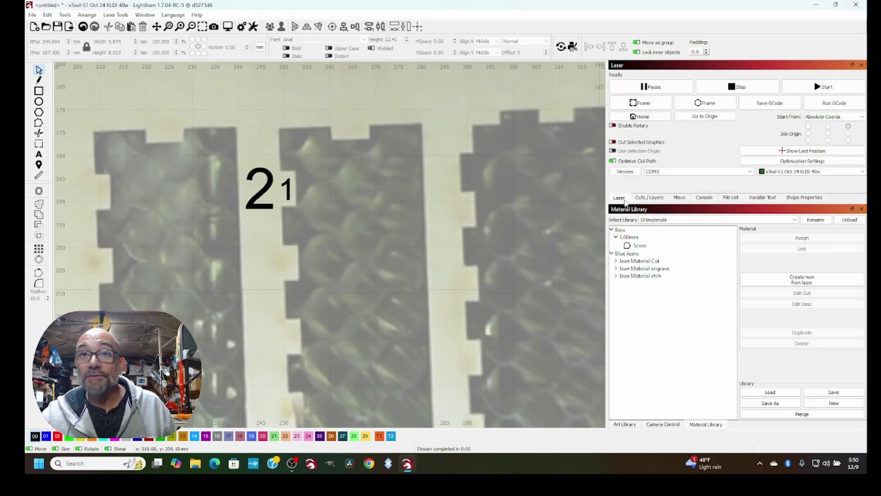
left_click(675, 425)
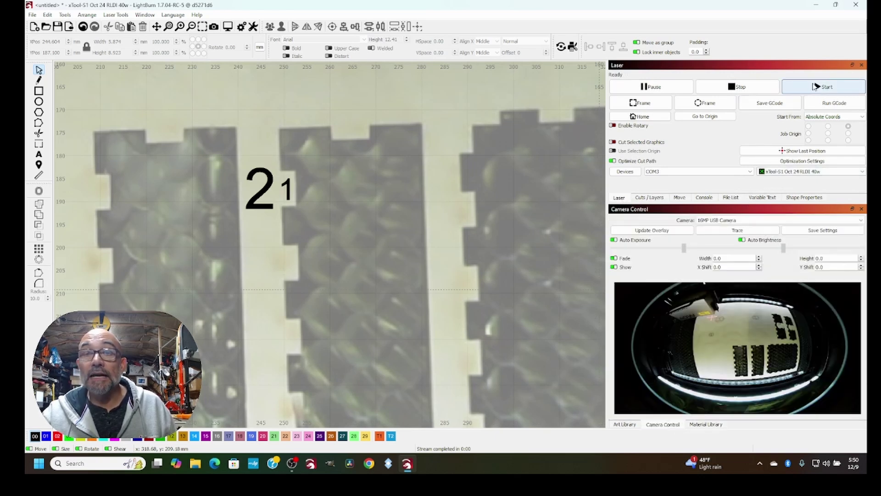
left_click(816, 87)
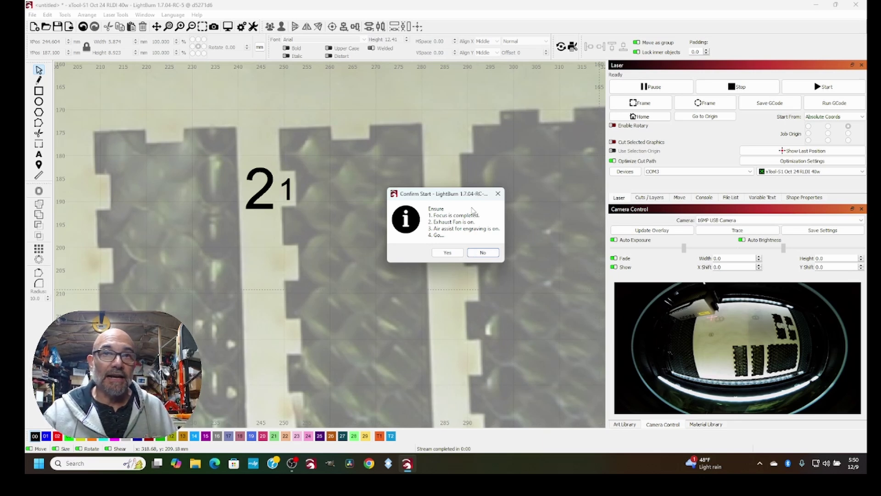
left_click(447, 252)
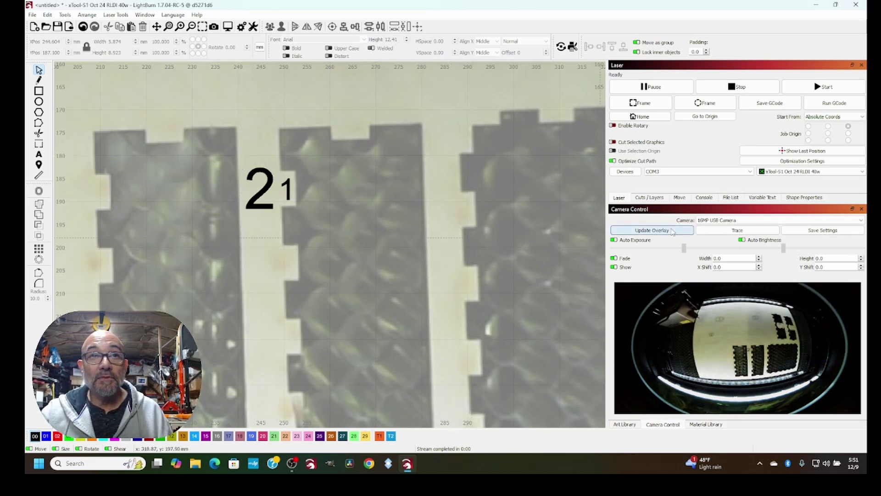
left_click_drag(264, 196, 287, 260)
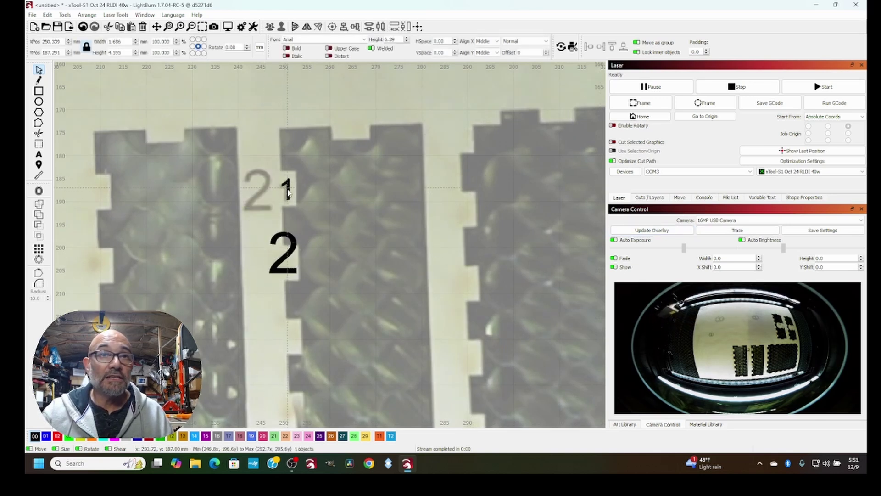
left_click_drag(287, 189, 335, 236)
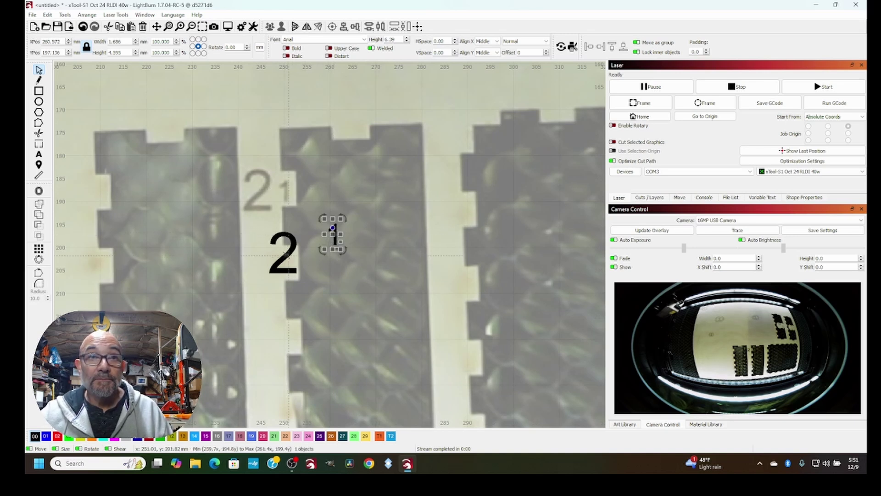
left_click(293, 239)
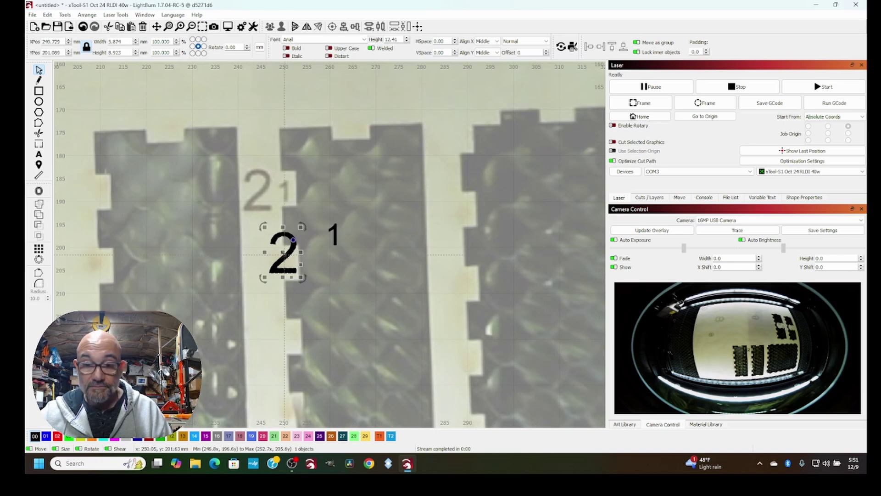
key("Delete")
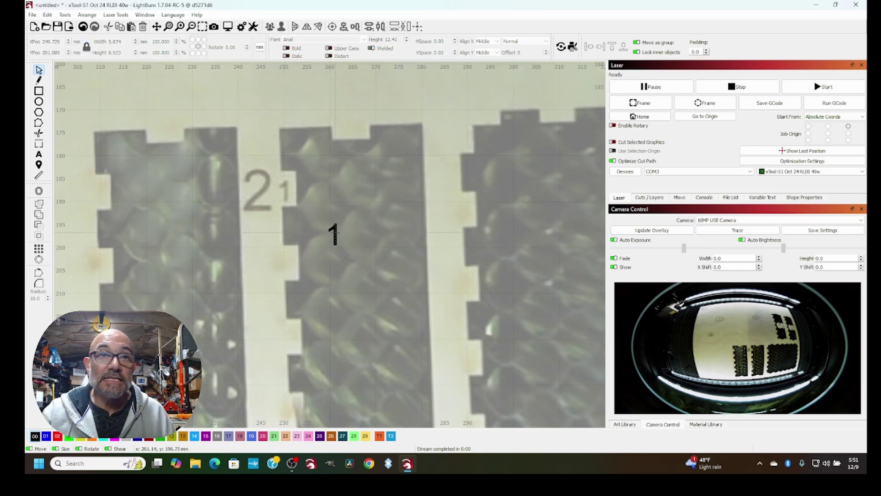
left_click_drag(335, 234, 256, 179)
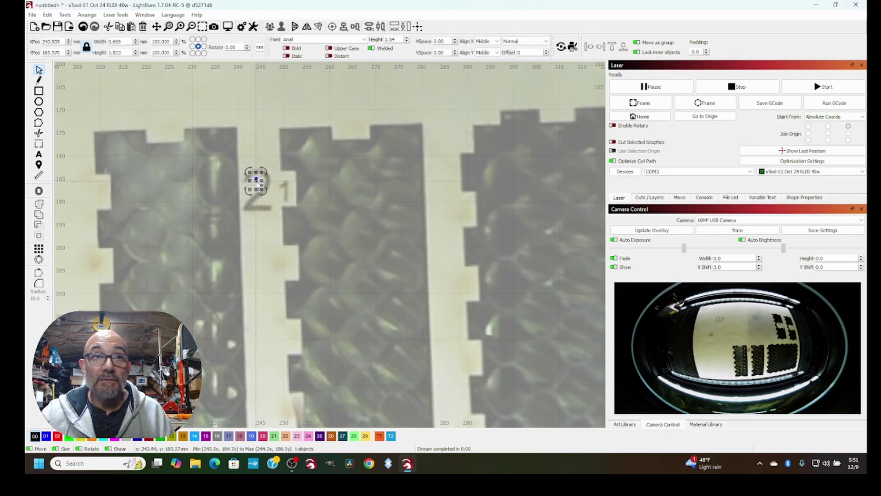
scroll(274, 227, "up", 4)
left_click(271, 233)
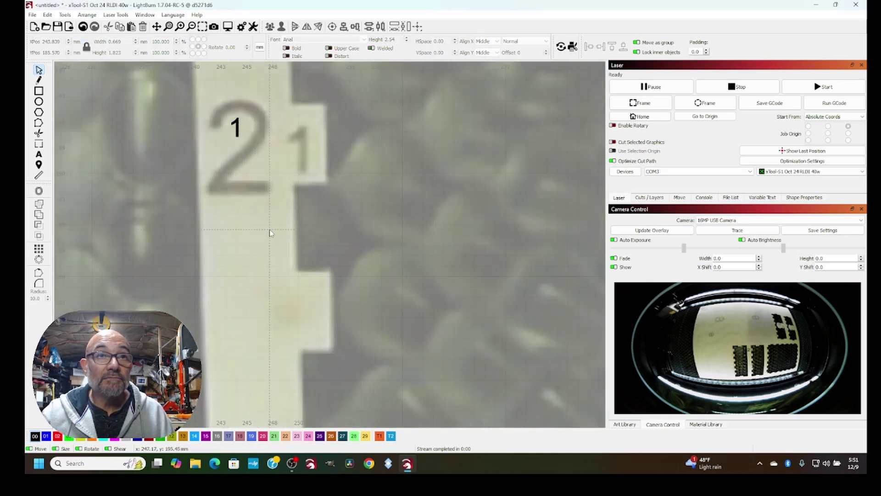
scroll(312, 181, "down", 10)
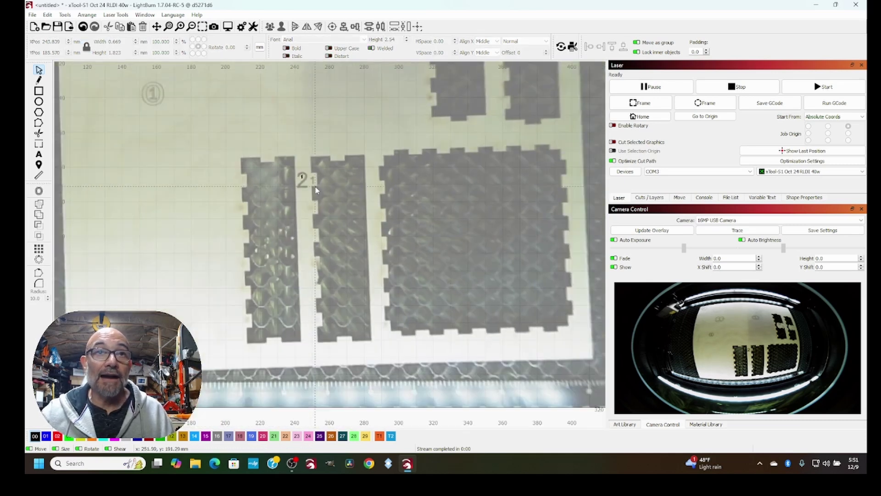
scroll(316, 189, "up", 9)
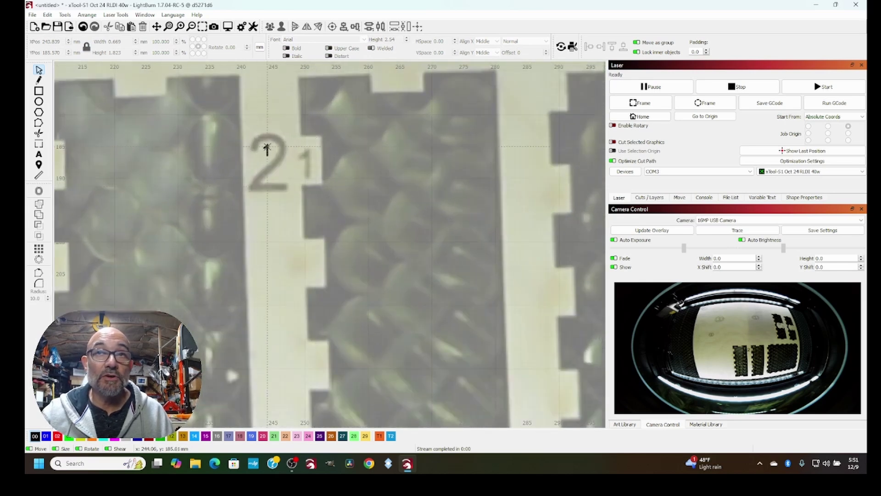
- Lower layer C00's max power to 30% in the Cut Settings Editor
left_click(656, 198)
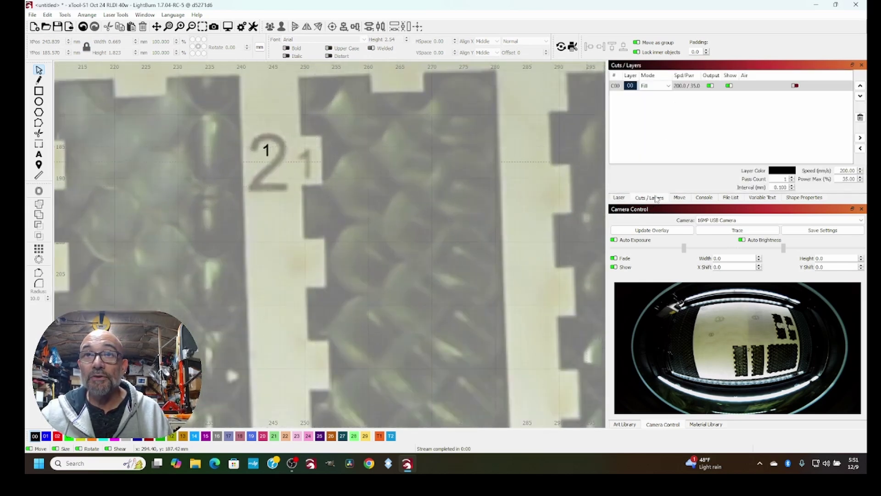
double_click(688, 85)
left_click_drag(489, 123, 474, 122)
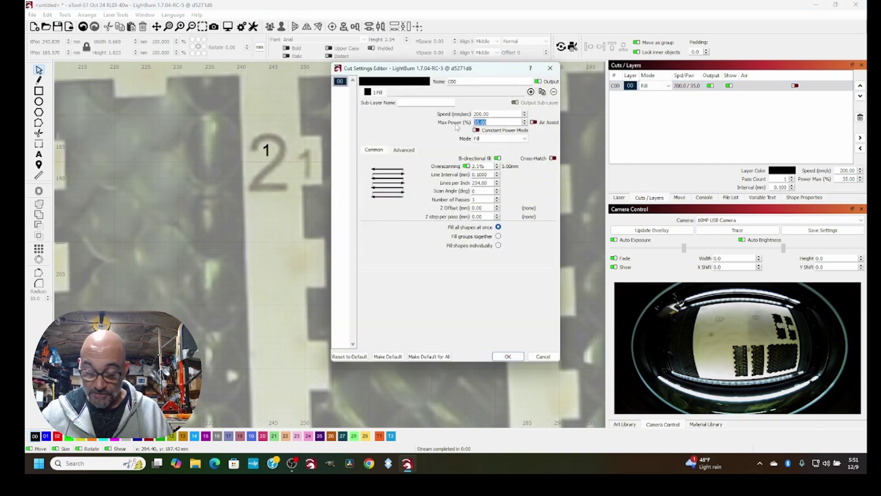
type("30")
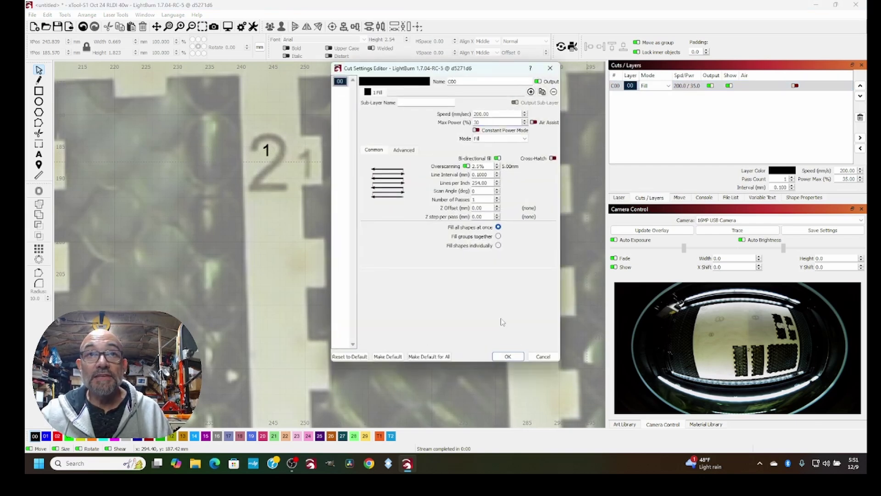
left_click(513, 356)
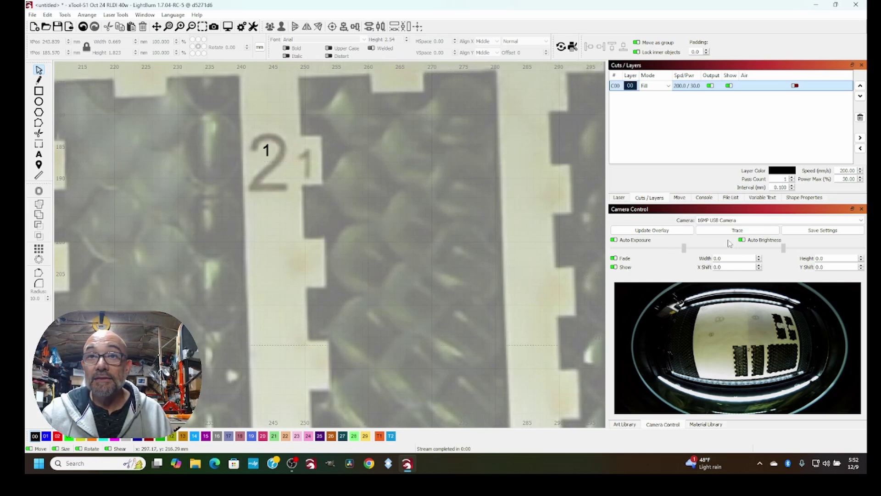
- Start the engraving job for the small '1' and confirm it
left_click(620, 197)
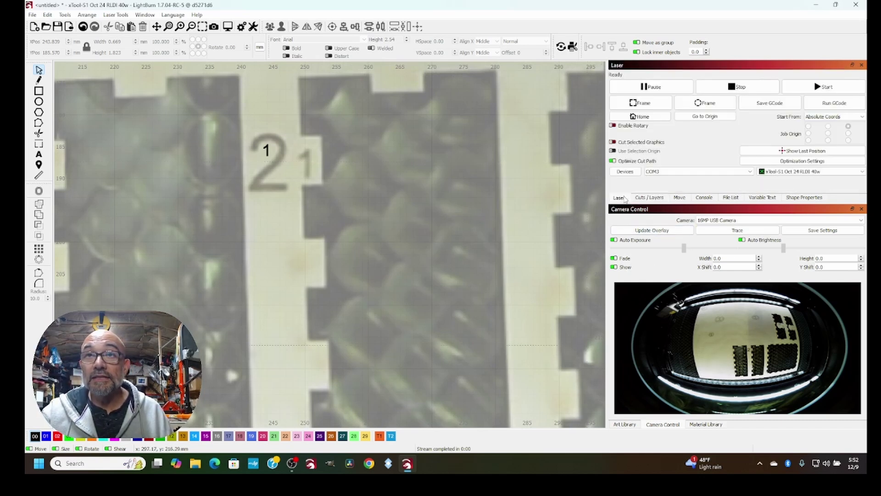
left_click(828, 88)
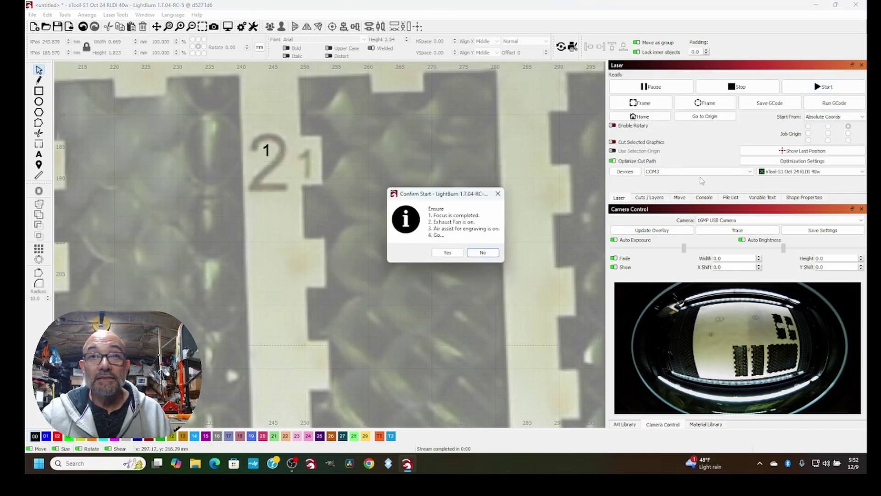
left_click(447, 252)
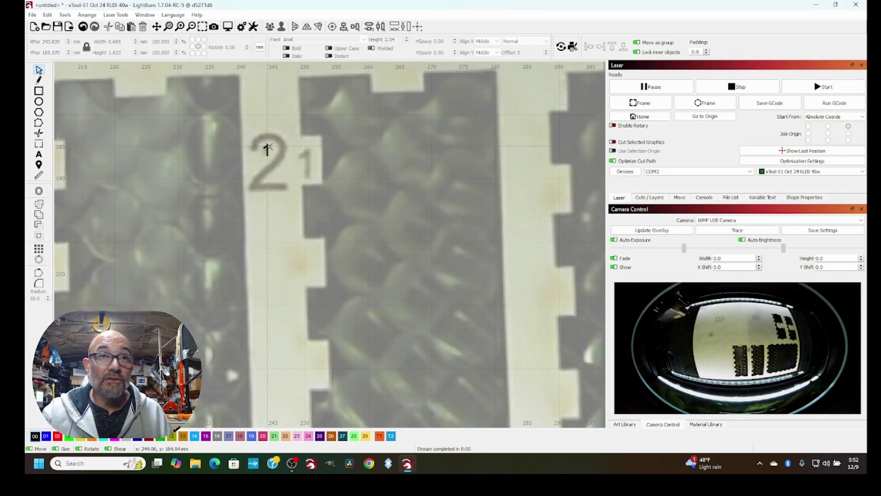
- Move the small '1' off the '2' and place it on blank wood above the cut pieces
left_click_drag(266, 149, 272, 179)
scroll(272, 179, "up", 5)
scroll(272, 180, "down", 6)
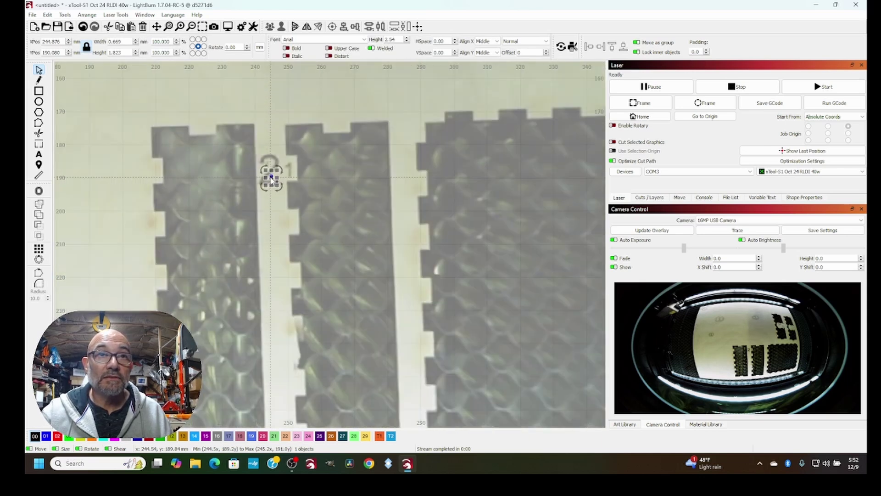
left_click_drag(271, 178, 274, 217)
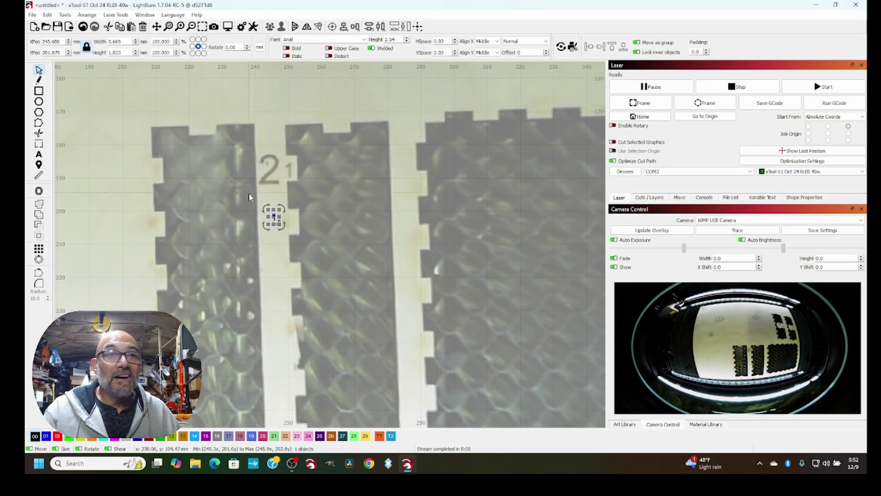
scroll(252, 202, "down", 5)
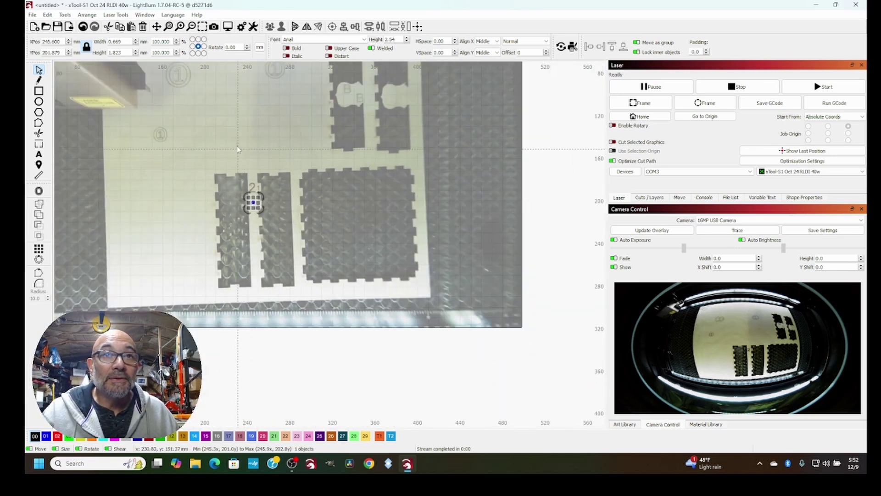
left_click_drag(282, 141, 233, 201)
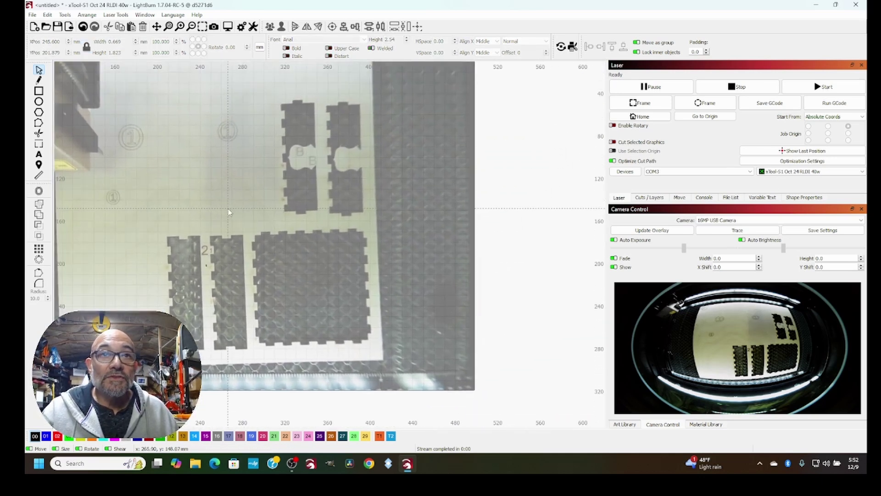
left_click_drag(205, 263, 207, 217)
- Rotate the '1' by about -10° and set layer C00's max power to 40%
left_click(217, 212)
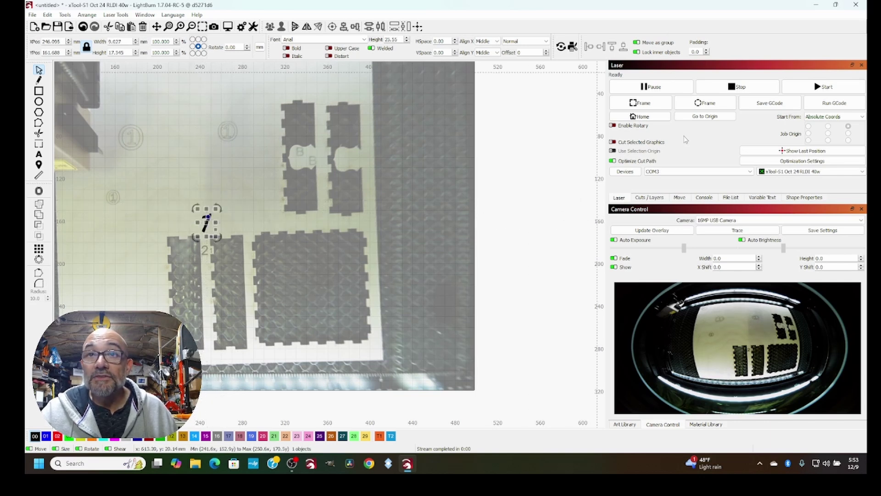
left_click(658, 199)
double_click(689, 85)
left_click_drag(497, 123, 473, 123)
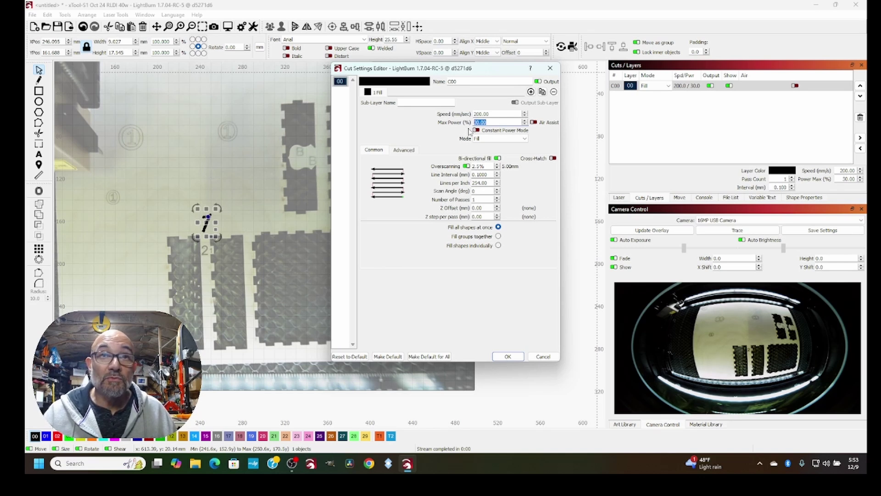
type("40")
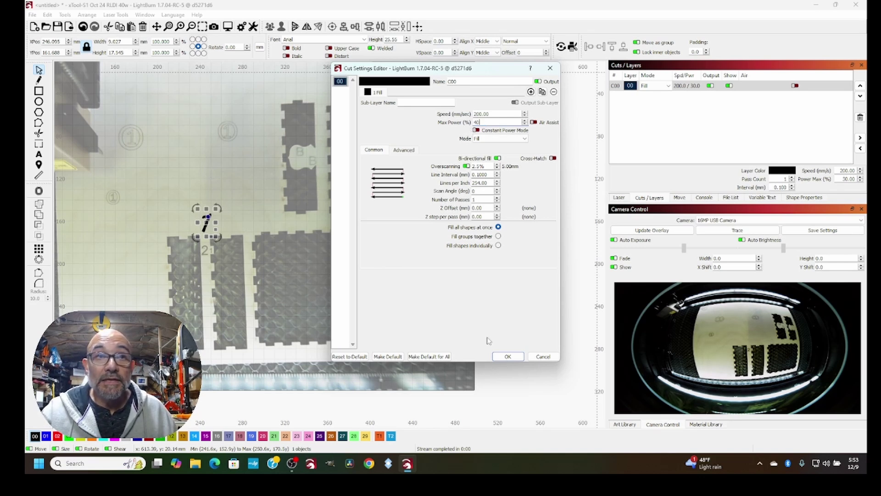
left_click(508, 356)
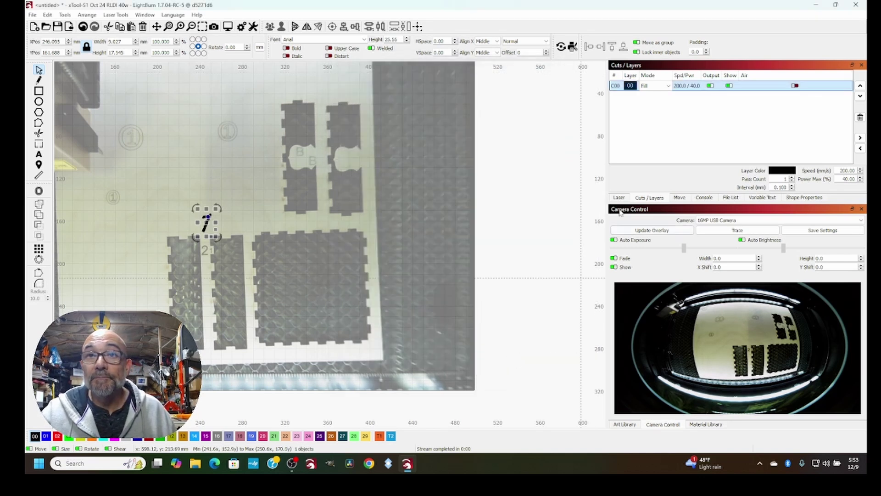
- Start the engraving job for the slanted '1' and confirm it
left_click(620, 198)
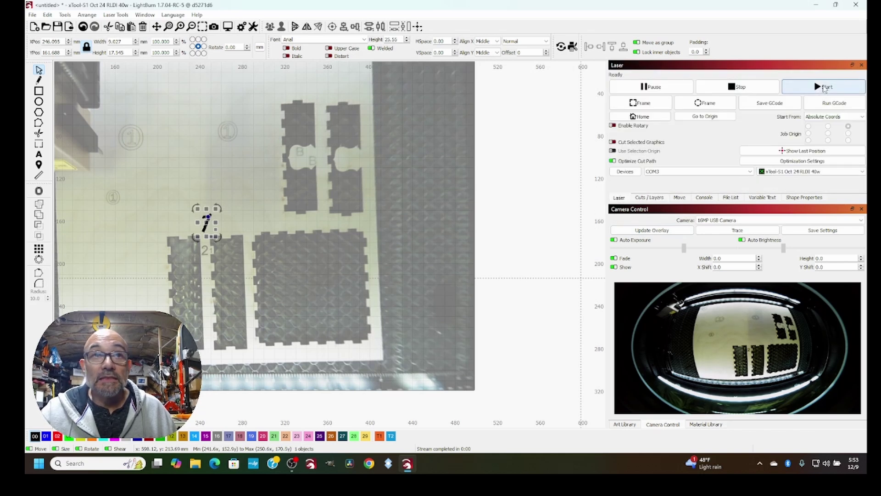
left_click(825, 88)
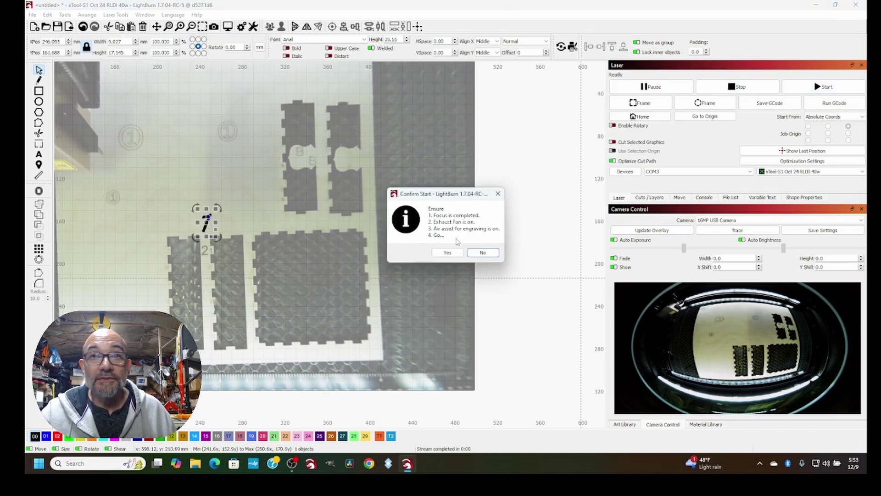
left_click(452, 253)
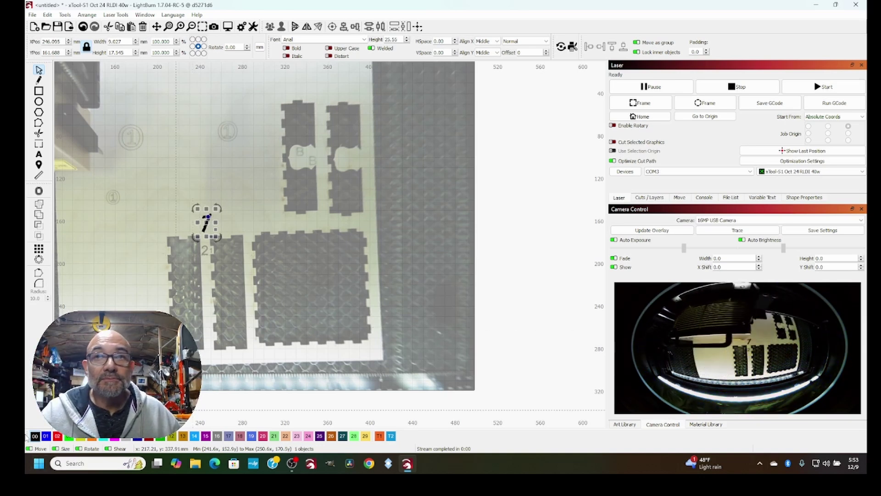
- Refresh the camera overlay and shift the '1' design about 18 mm right of the burned one
left_click(651, 234)
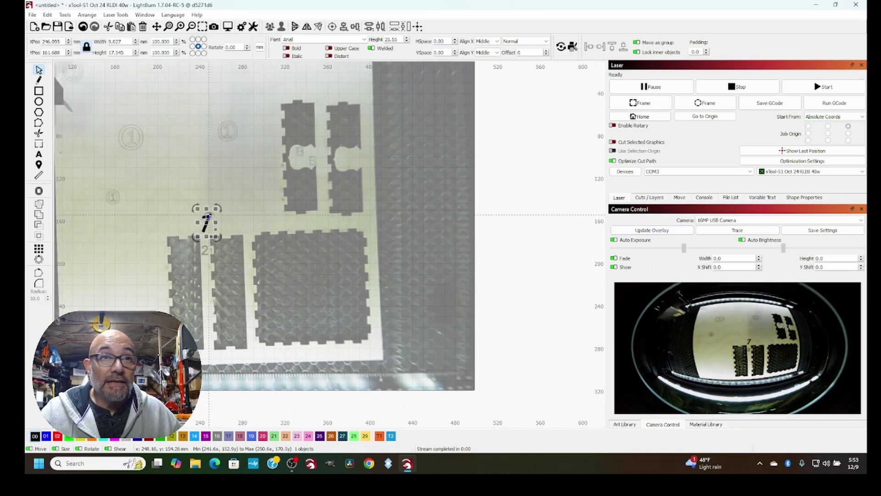
scroll(206, 218, "up", 4)
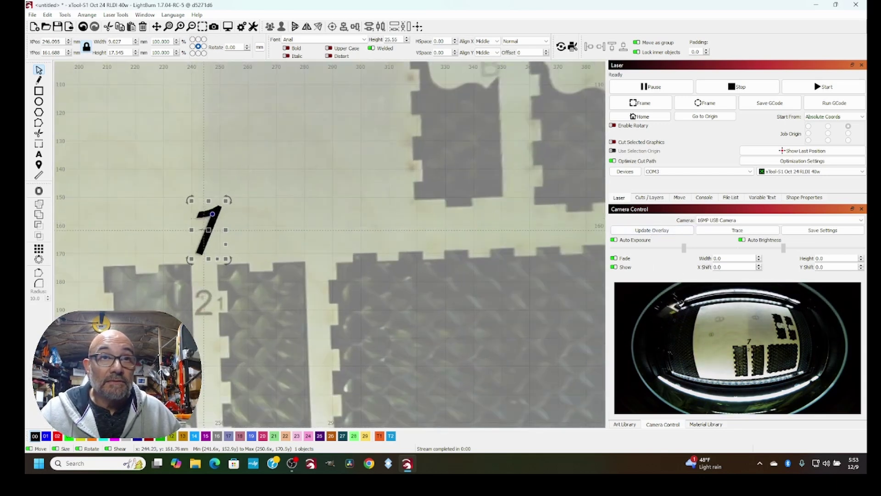
left_click_drag(209, 230, 256, 225)
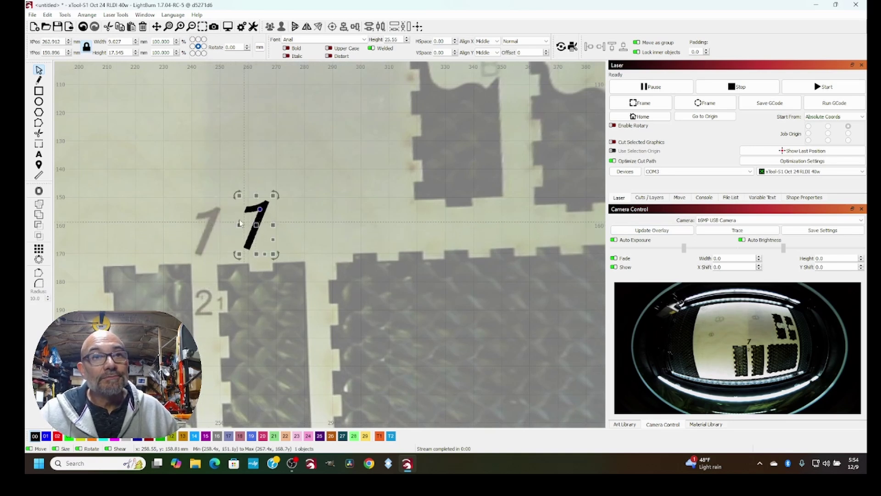
scroll(215, 258, "down", 4)
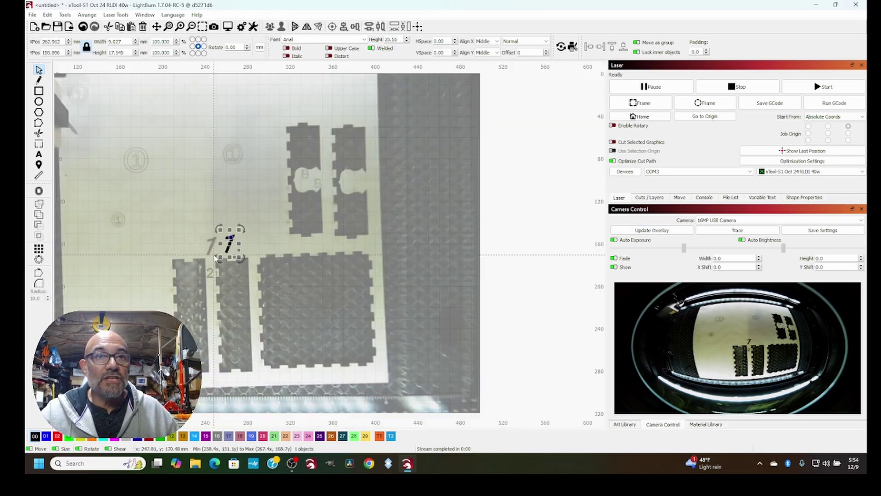
scroll(215, 258, "down", 4)
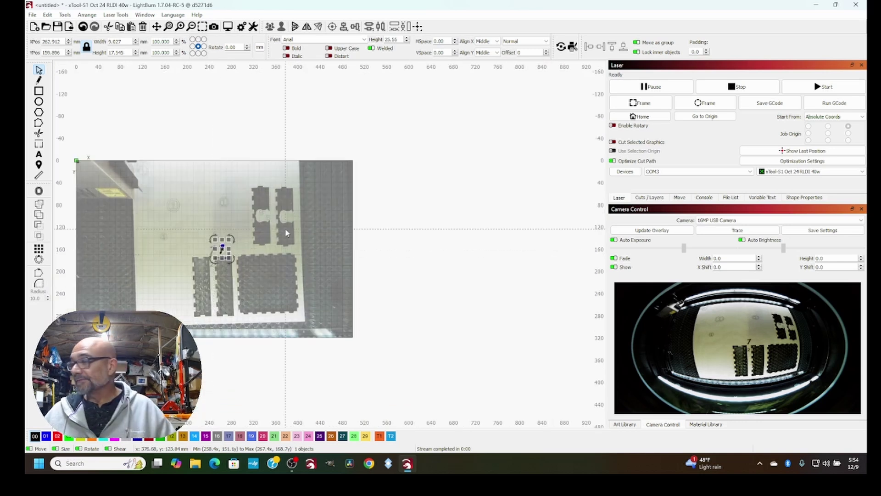